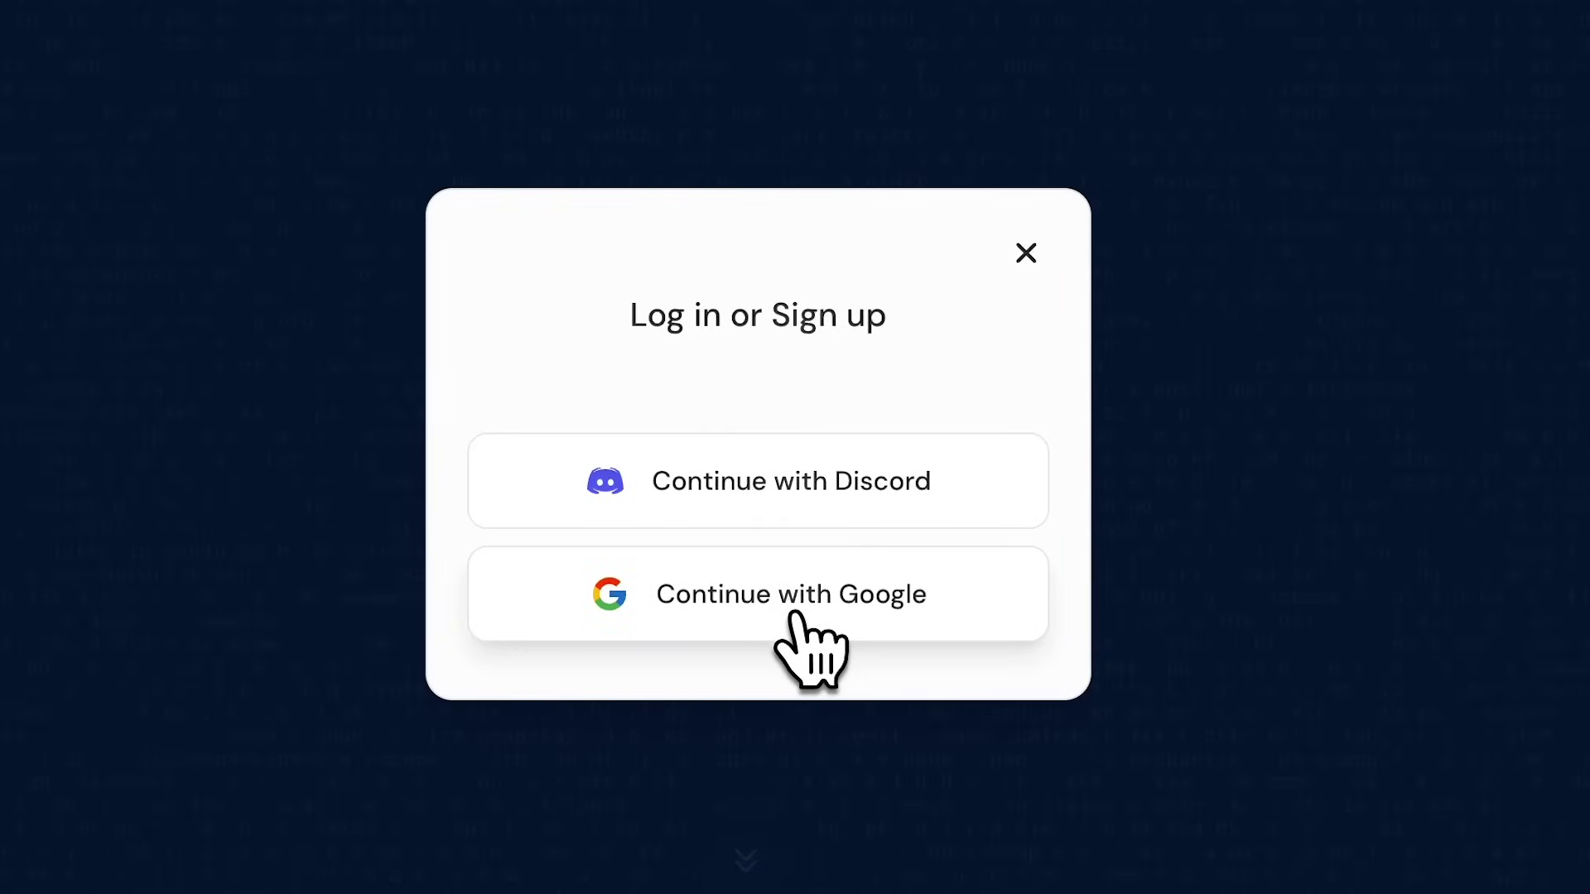
Sign in with Google and generate 'A planet filled with H.R. Giger inspired visuals with aliens and beautiful landscape'.
click(884, 577)
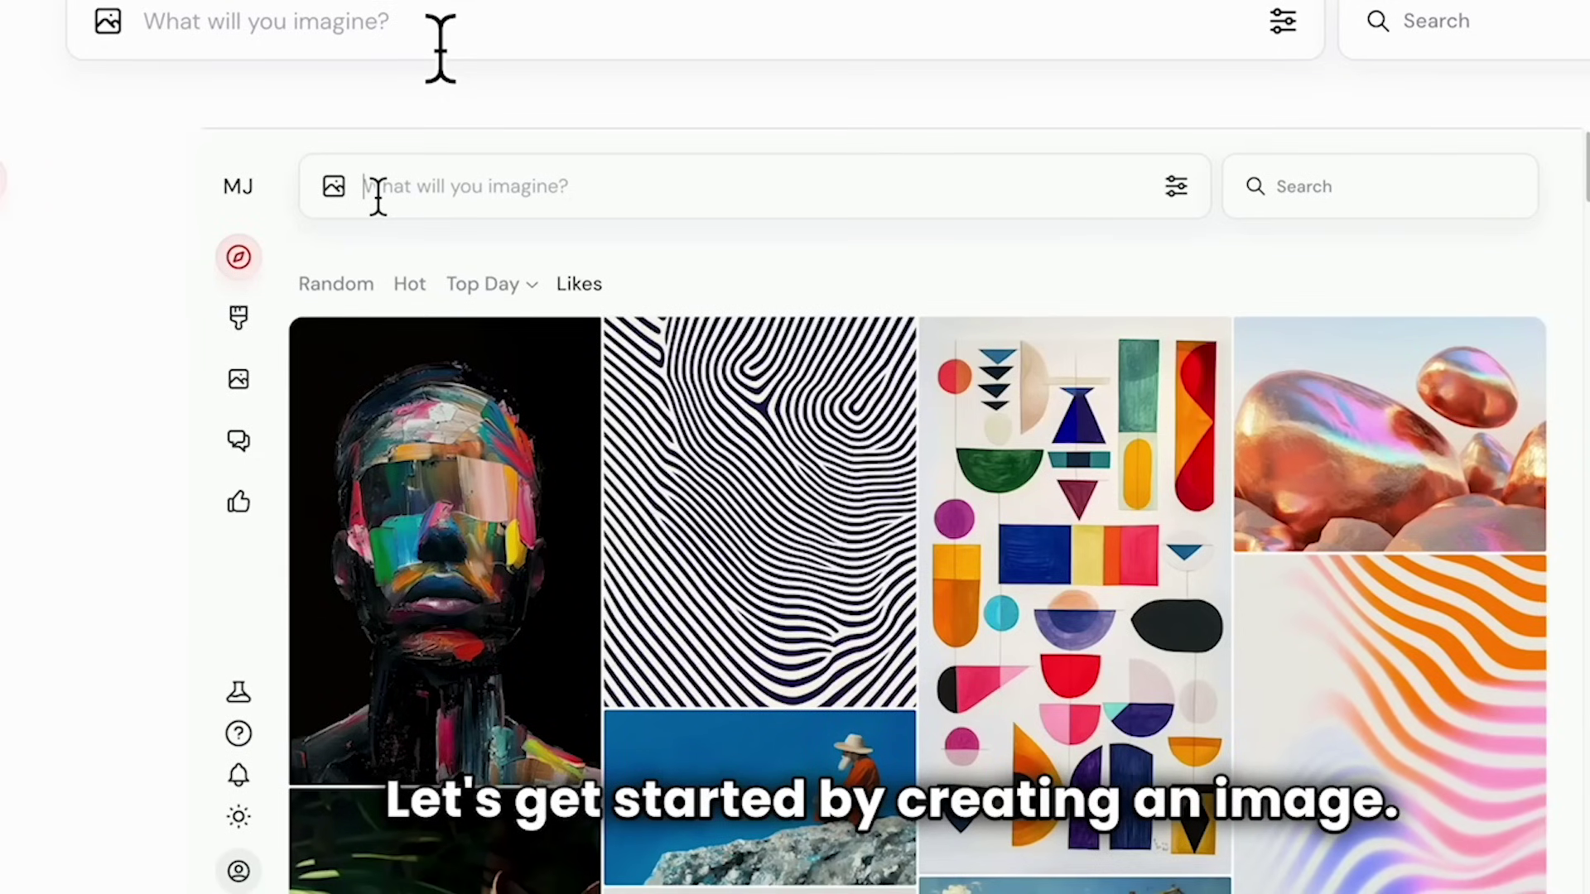
text(A planet filled with H.R. Giger)
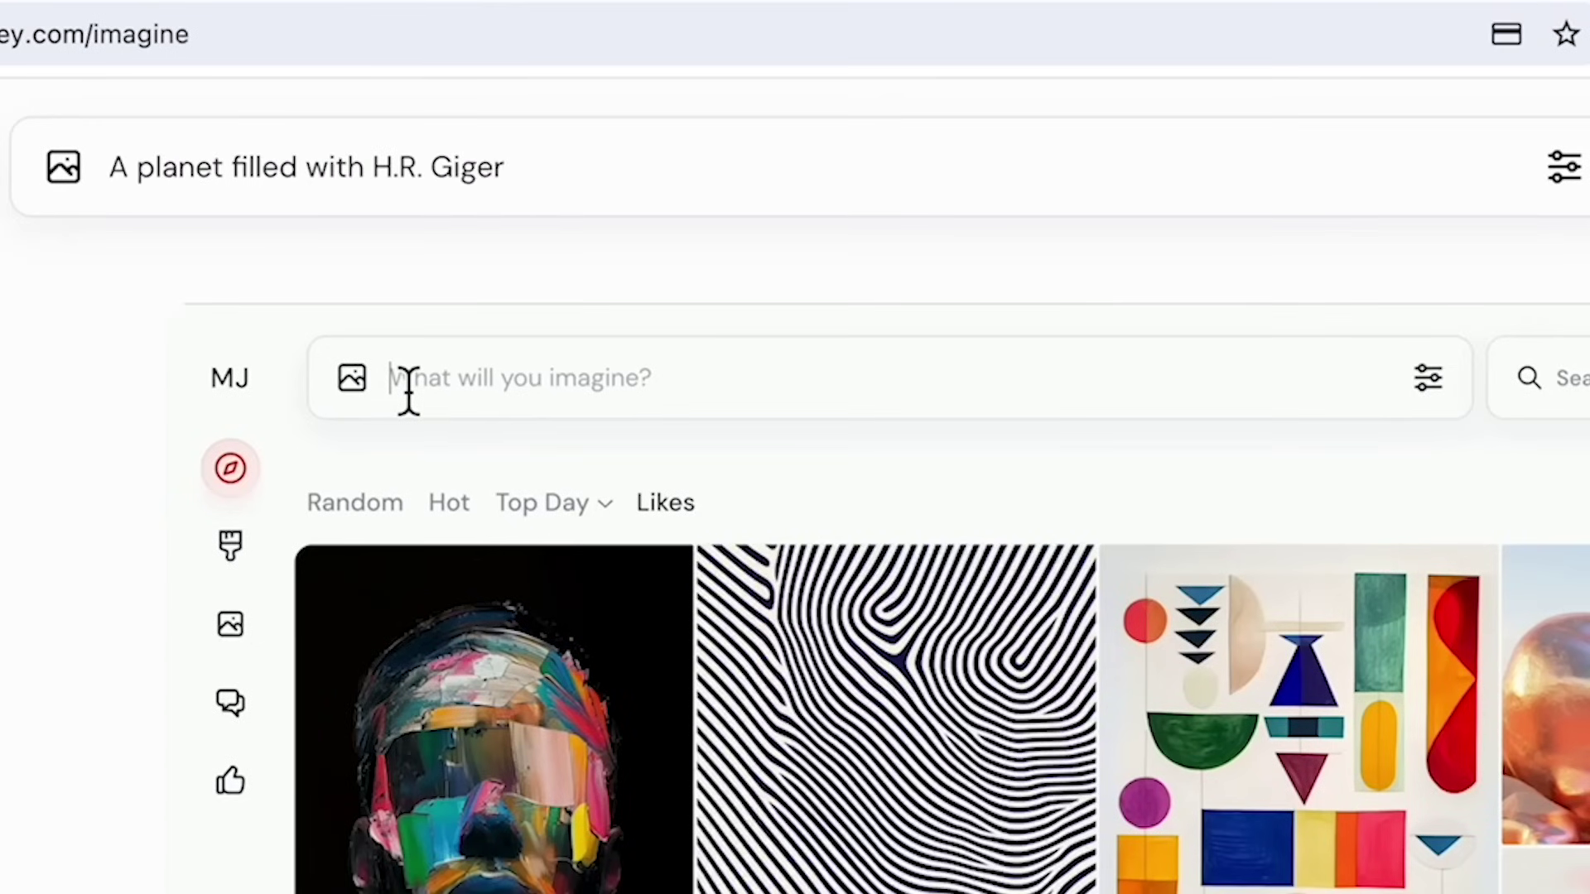
text( inspired visuals with aliens a)
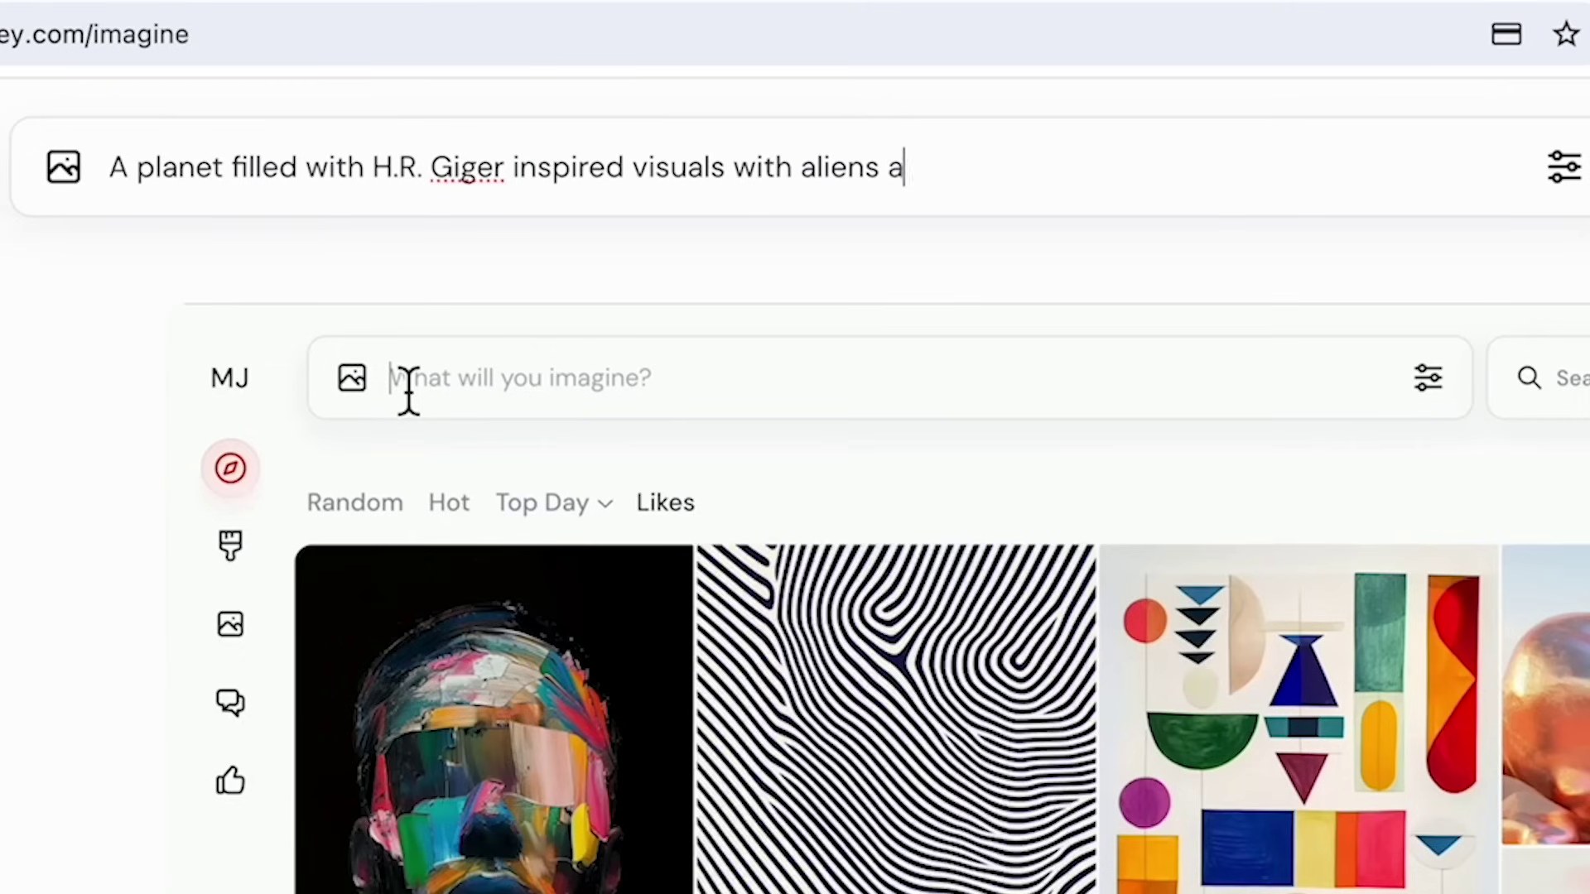
text(nd beautiful landscape with interstellar skies)
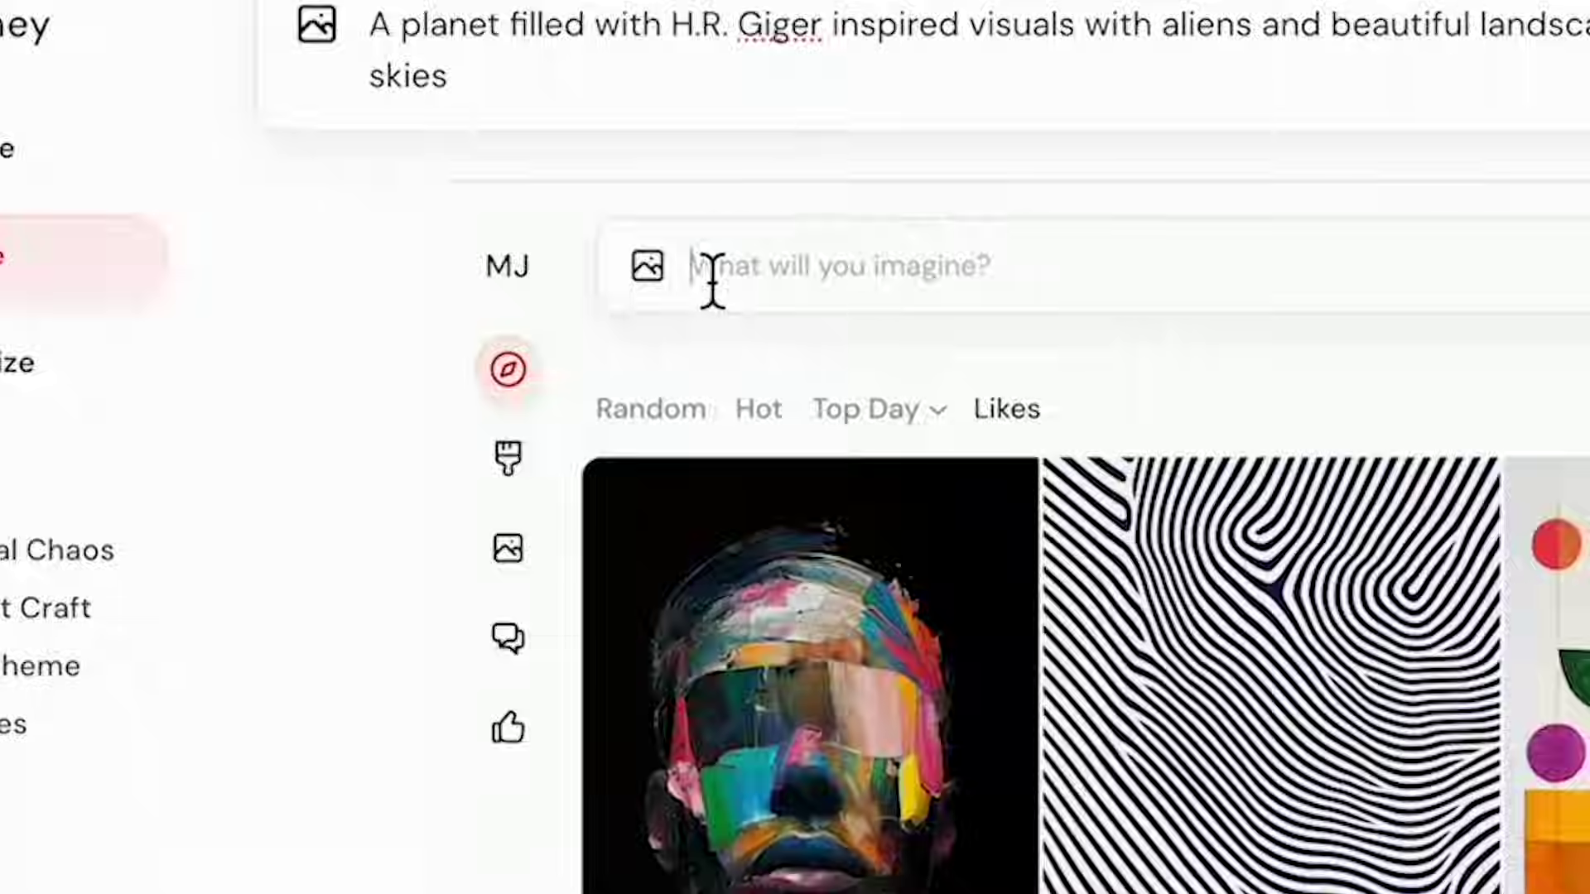
key(Return)
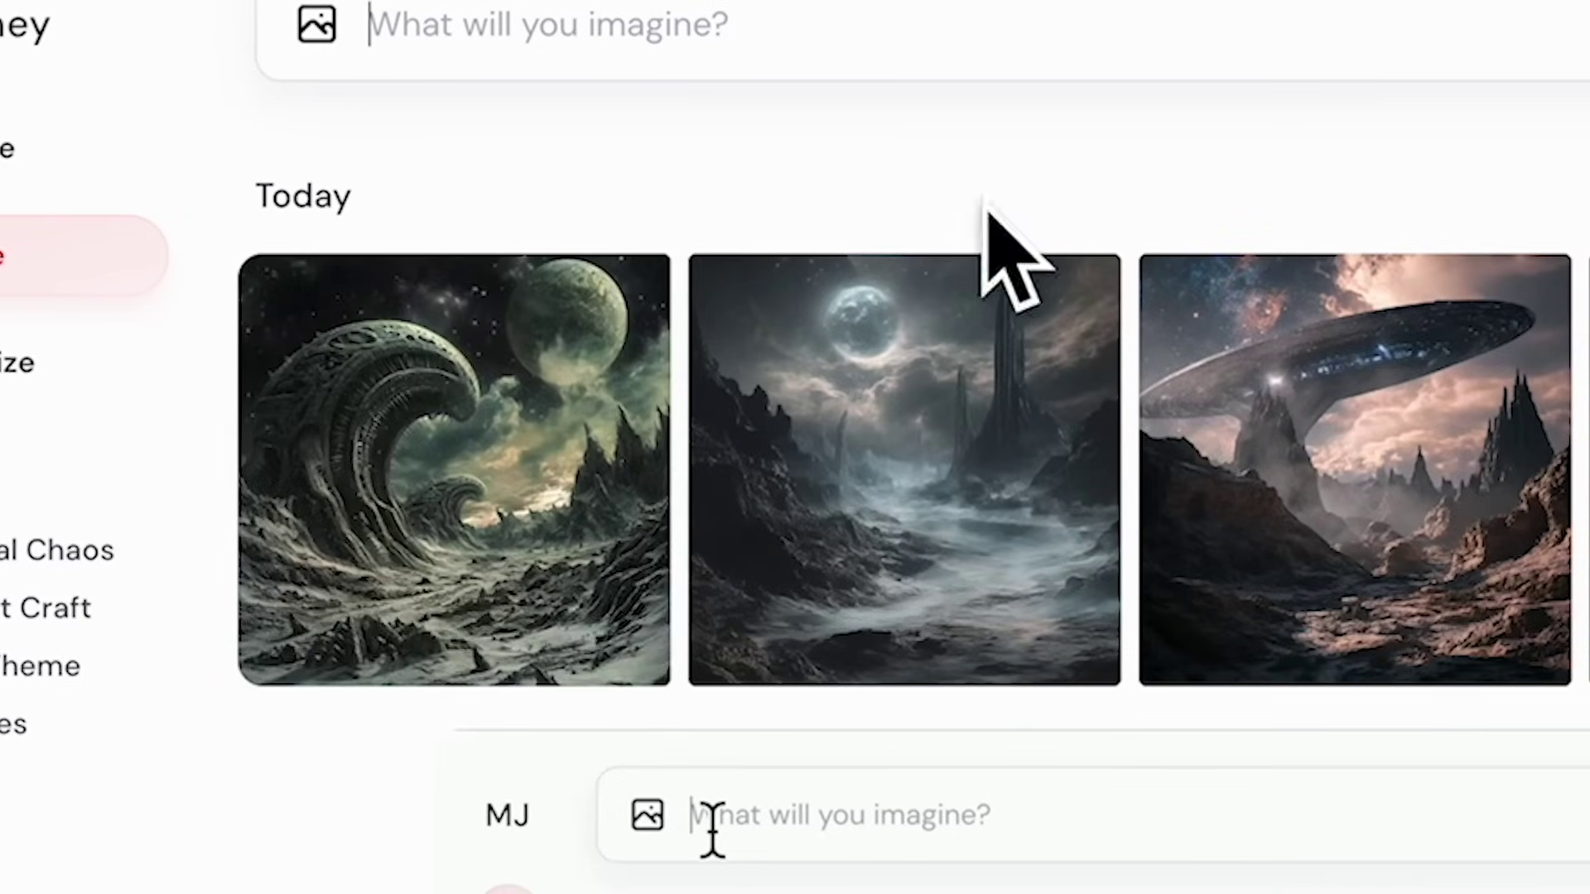
Open the first alien planet image, request a Creative upscale, and open it in the Editor.
click(600, 613)
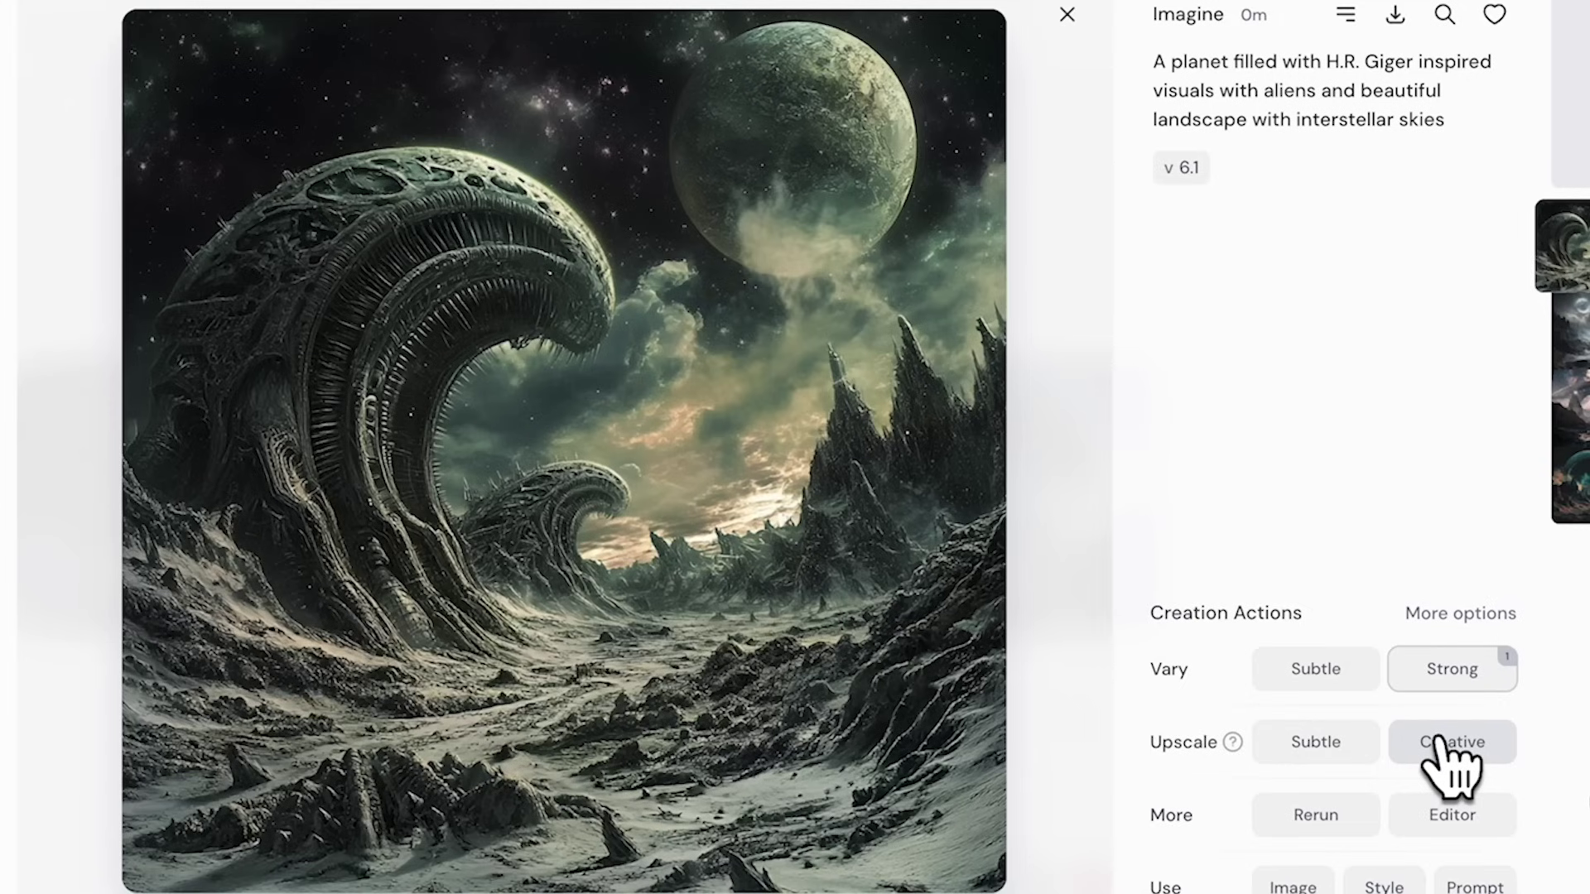
click(1438, 740)
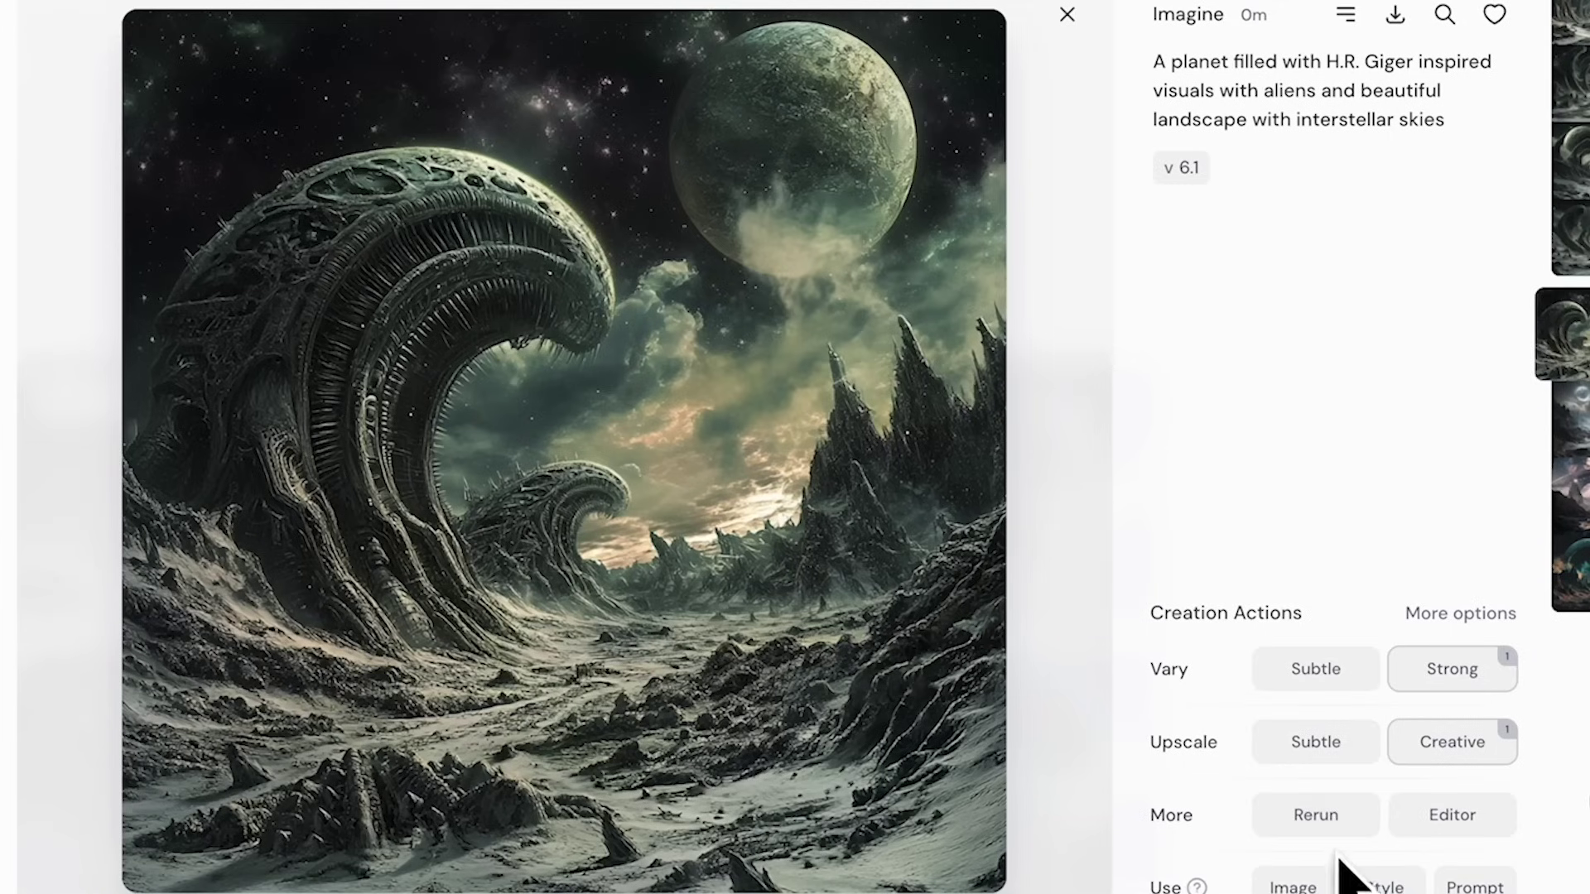
click(1444, 819)
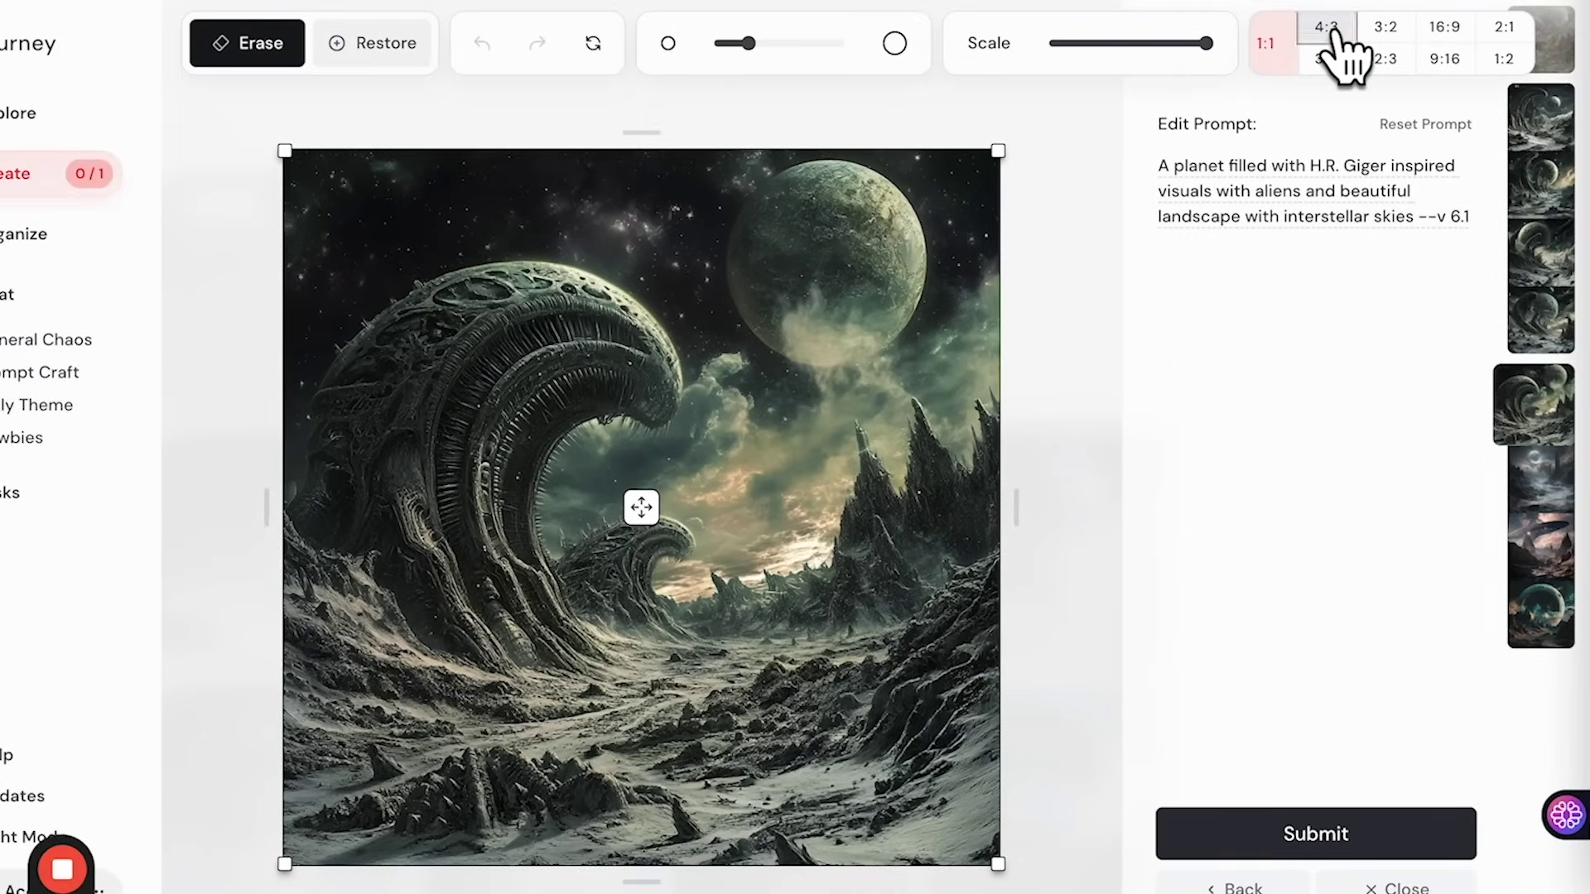
Preview the canvas at 4:3, 3:2 and 16:9, restore 1:1, and enlarge the brush to 130.
click(1327, 31)
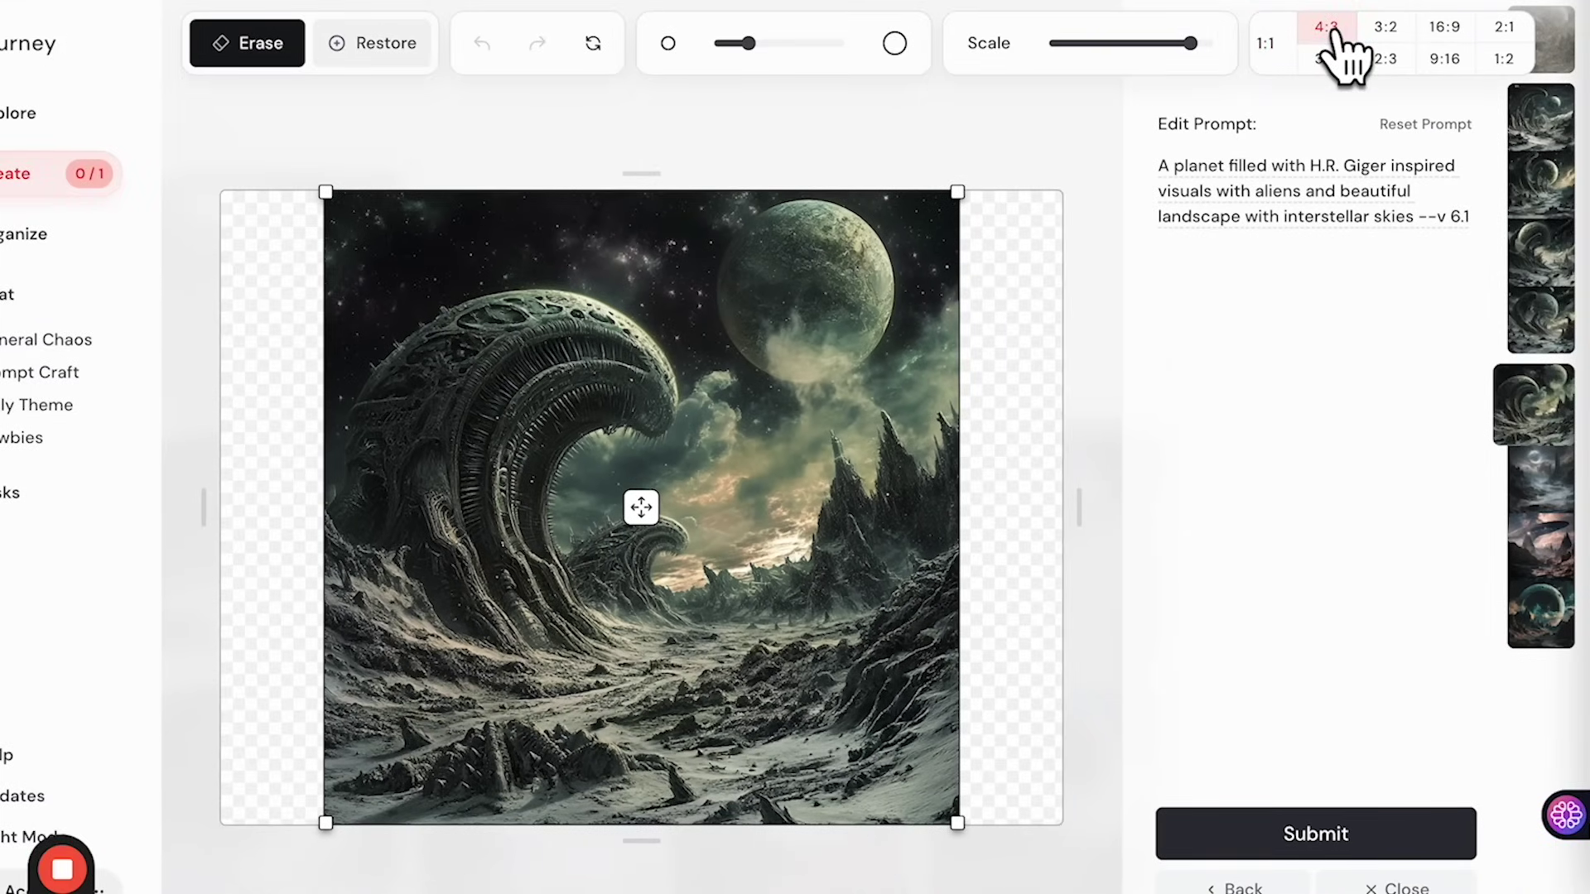
click(1384, 30)
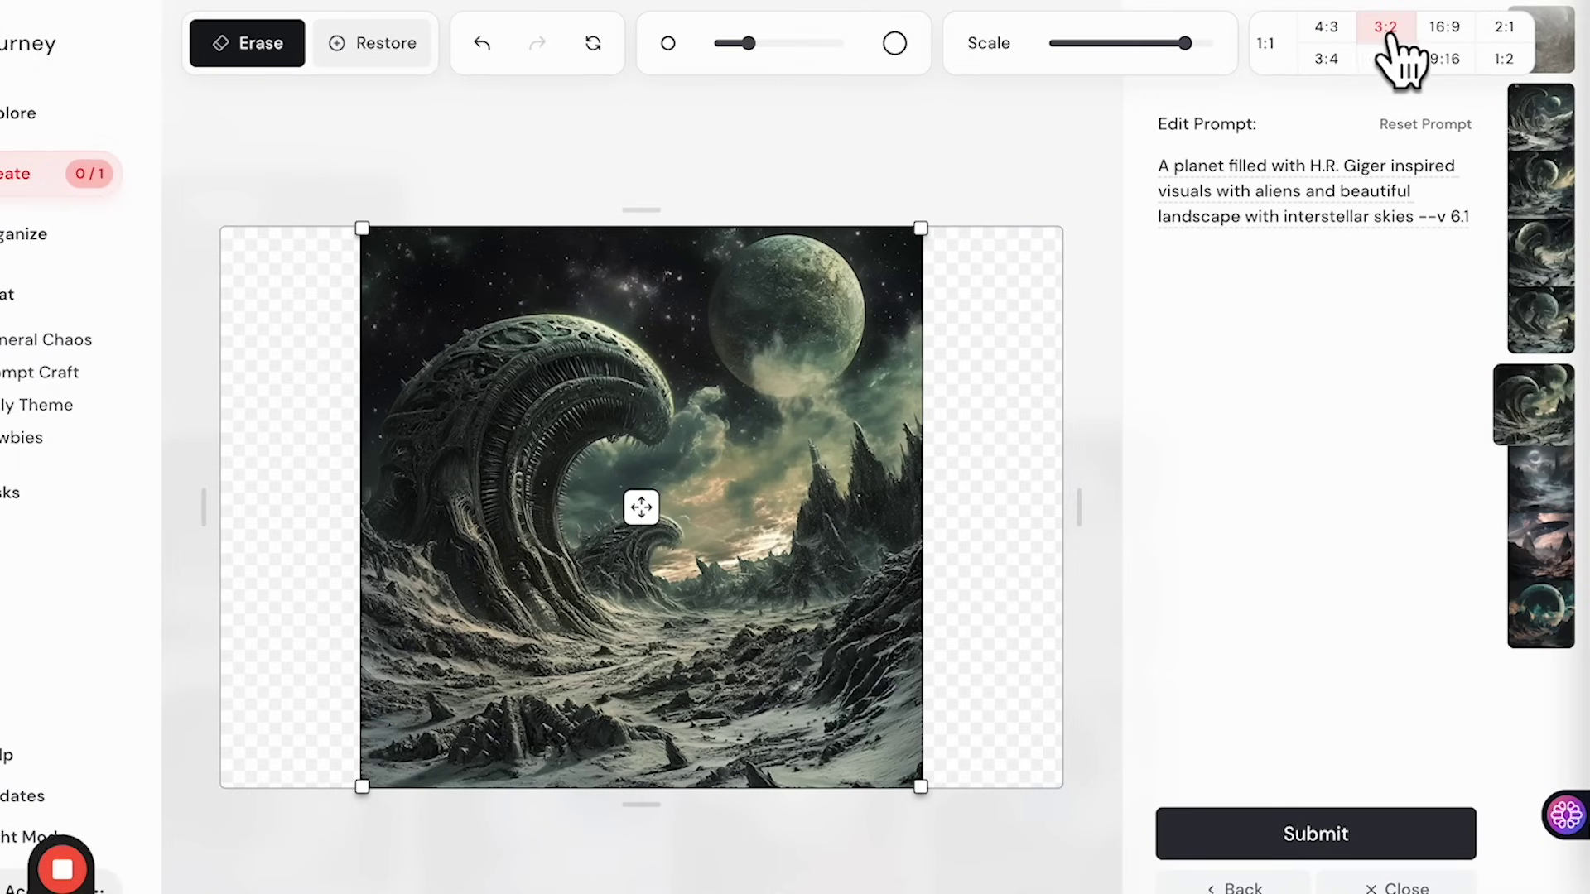
click(1442, 30)
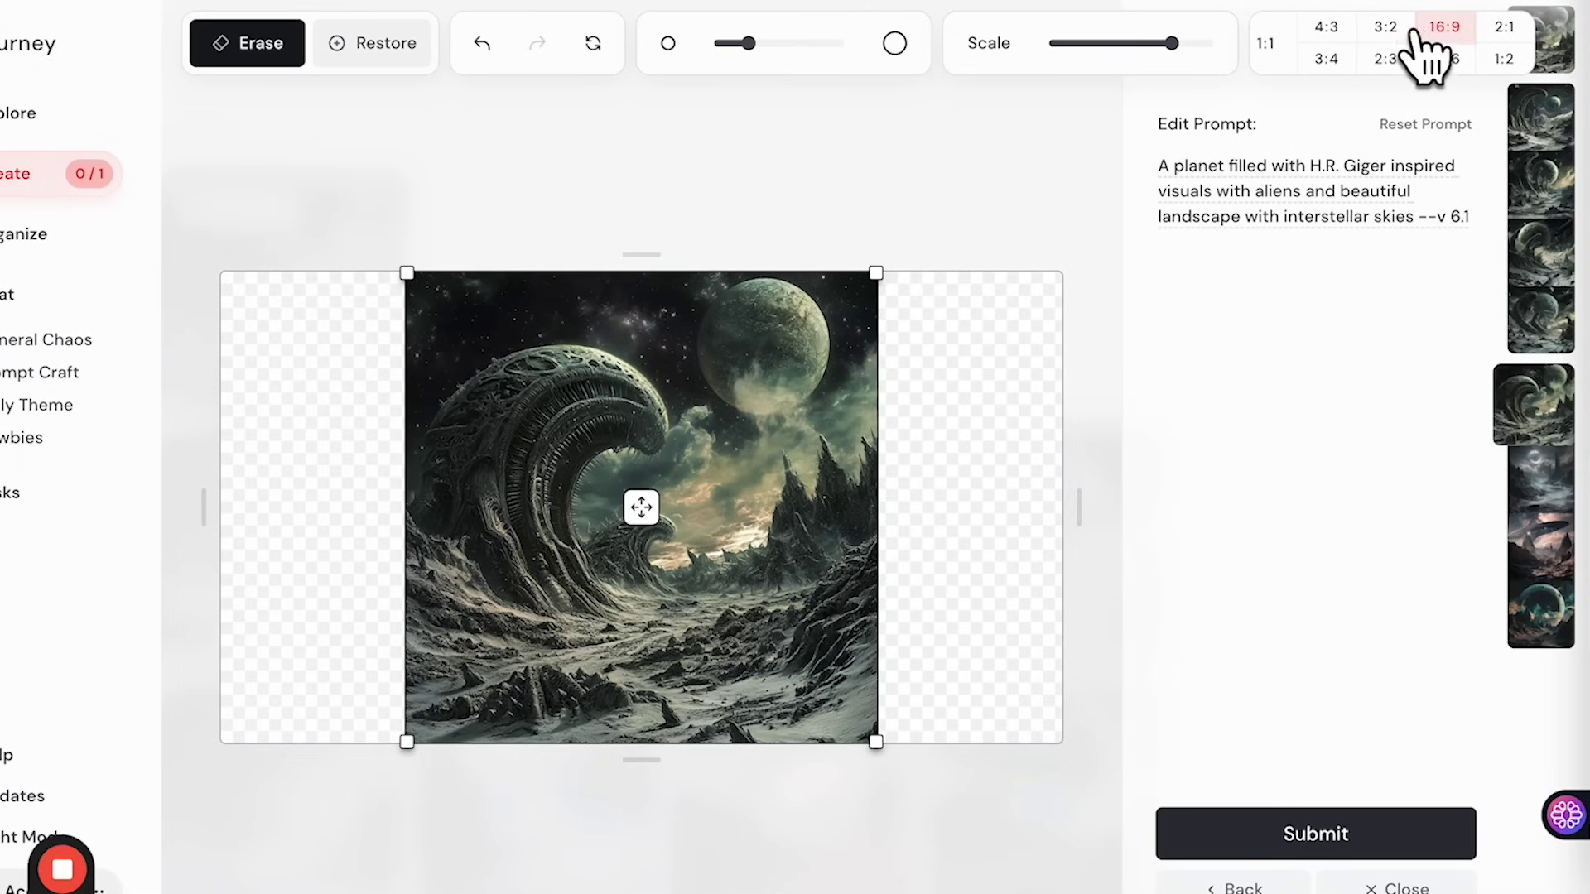
click(1265, 43)
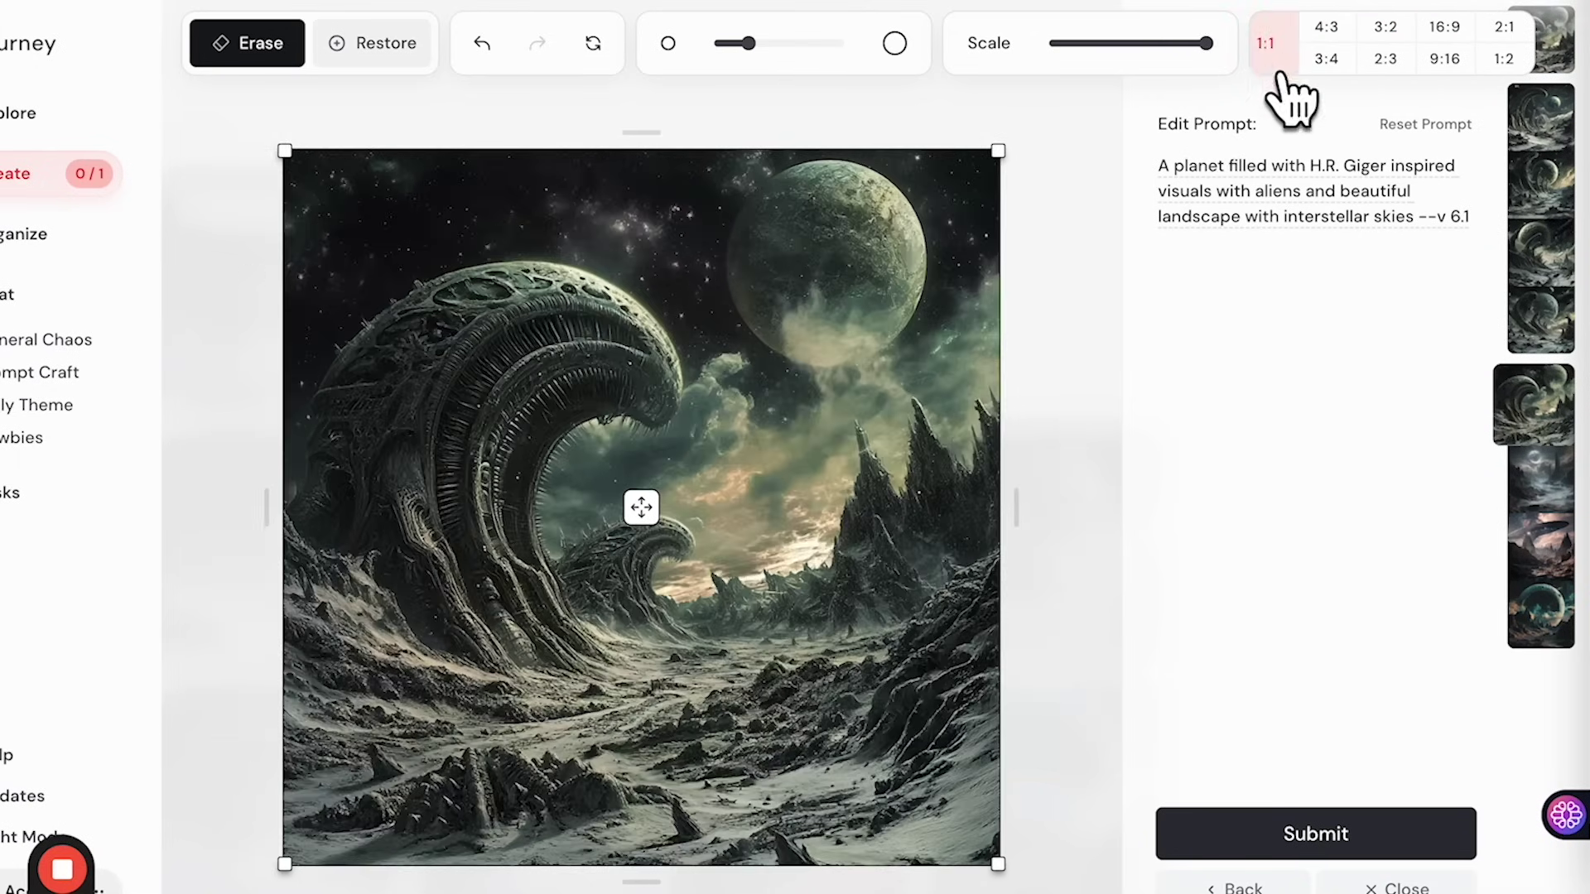
mouse_move(772, 45)
drag(772, 43, 766, 43)
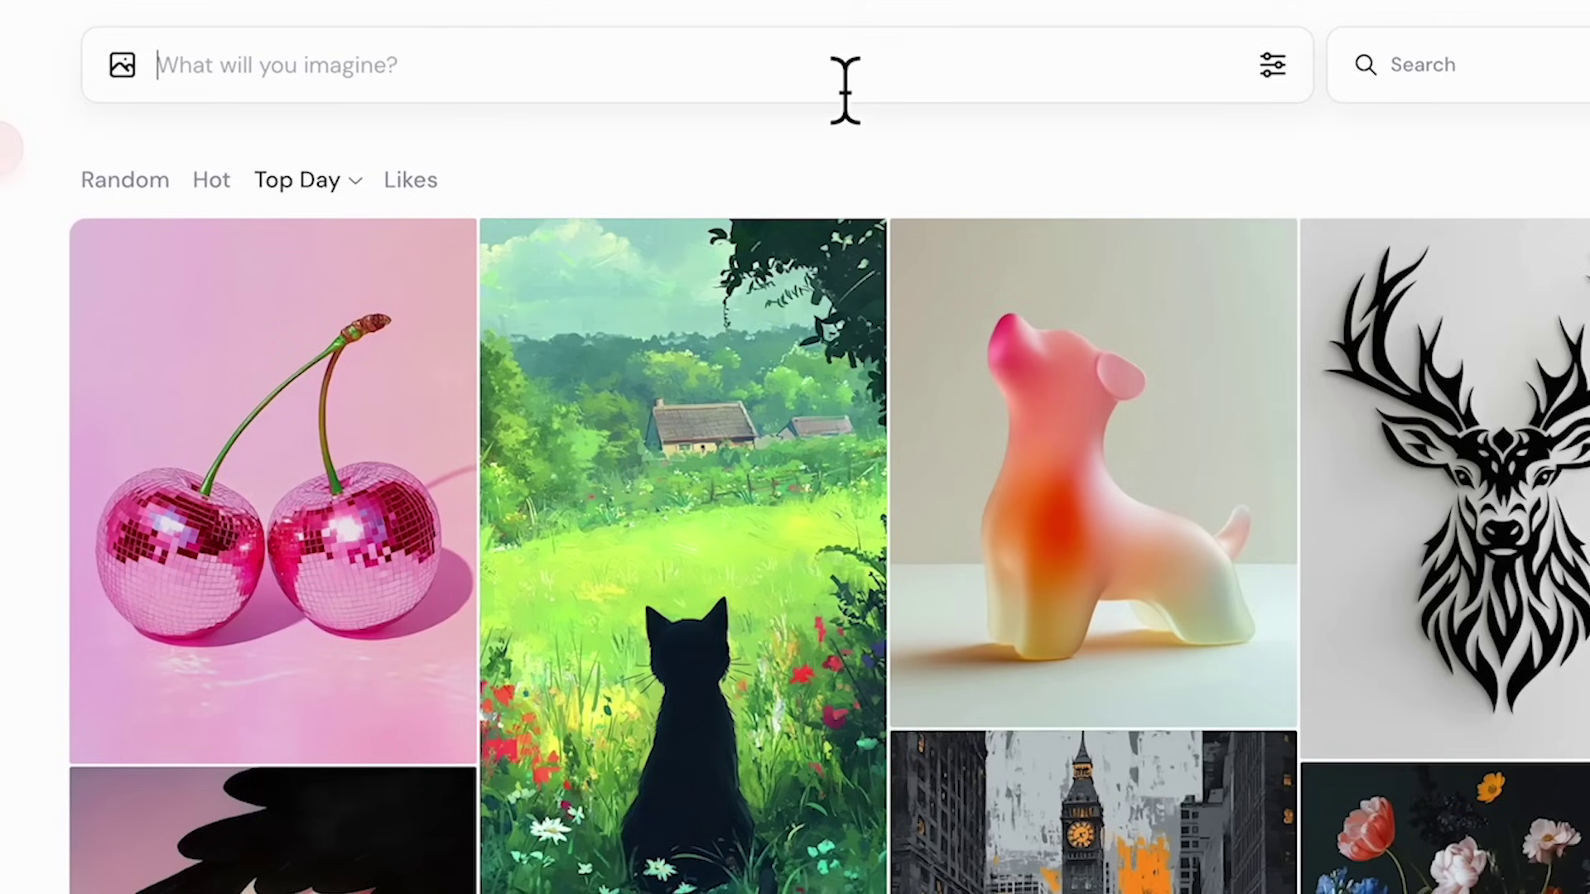
Generate a futuristic New York city with breathtaking skylines at sunset, neon lights and flying cars.
text(A futuristi)
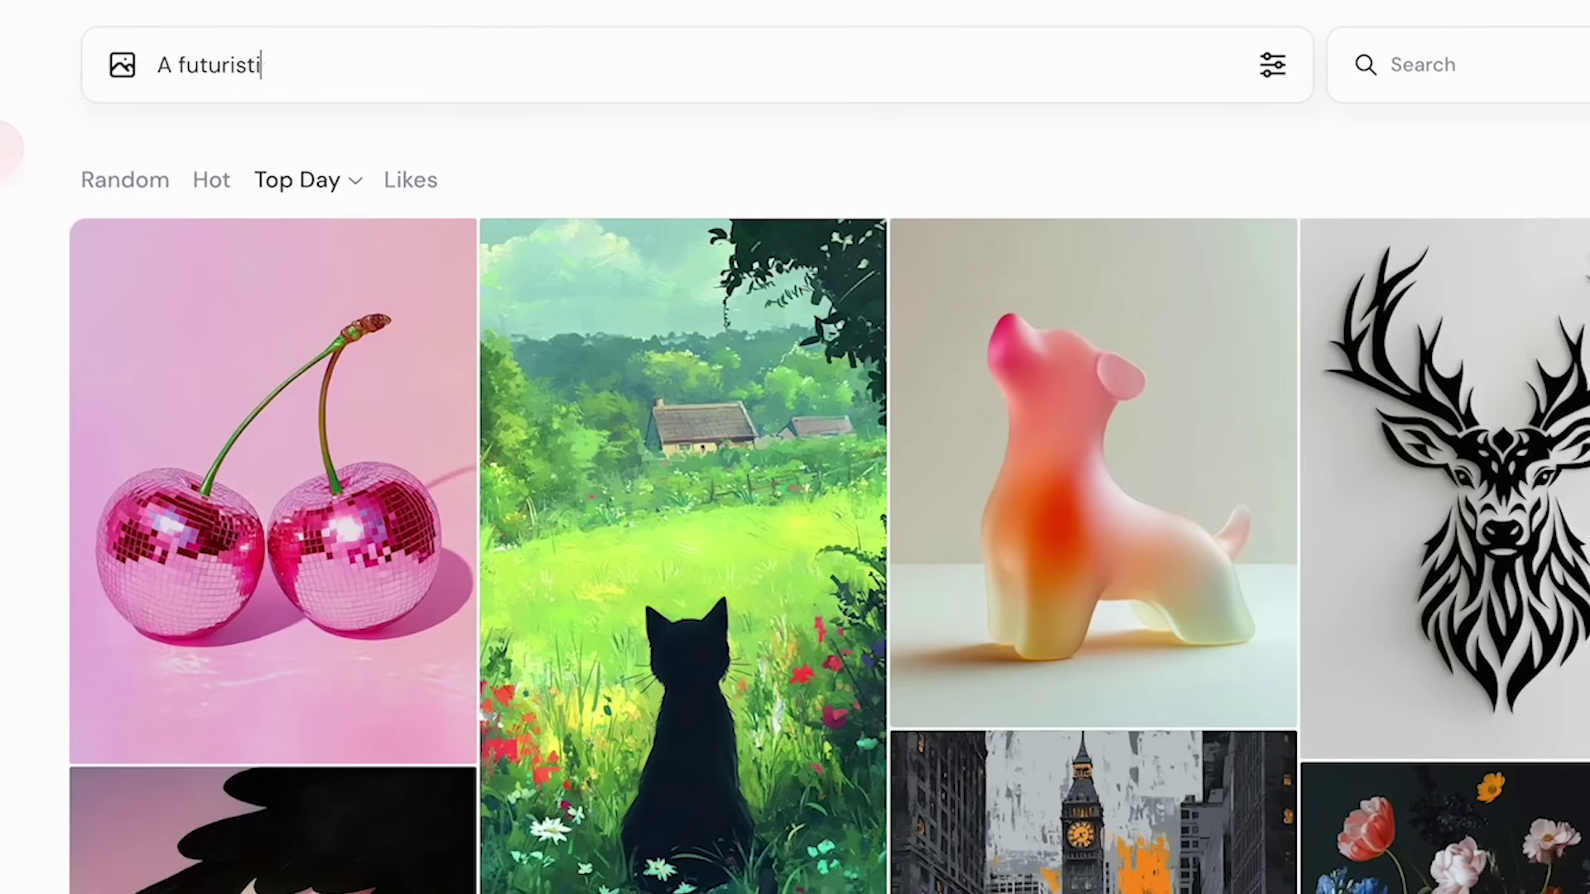
text(c city)
key(BackSpace)
key(BackSpace)
key(BackSpace)
key(BackSpace)
key(BackSpace)
key(BackSpace)
key(BackSpace)
key(BackSpace)
key(BackSpace)
key(BackSpace)
key(BackSpace)
key(BackSpace)
key(BackSpace)
key(BackSpace)
key(BackSpace)
key(BackSpace)
text(futuristic New York city eith)
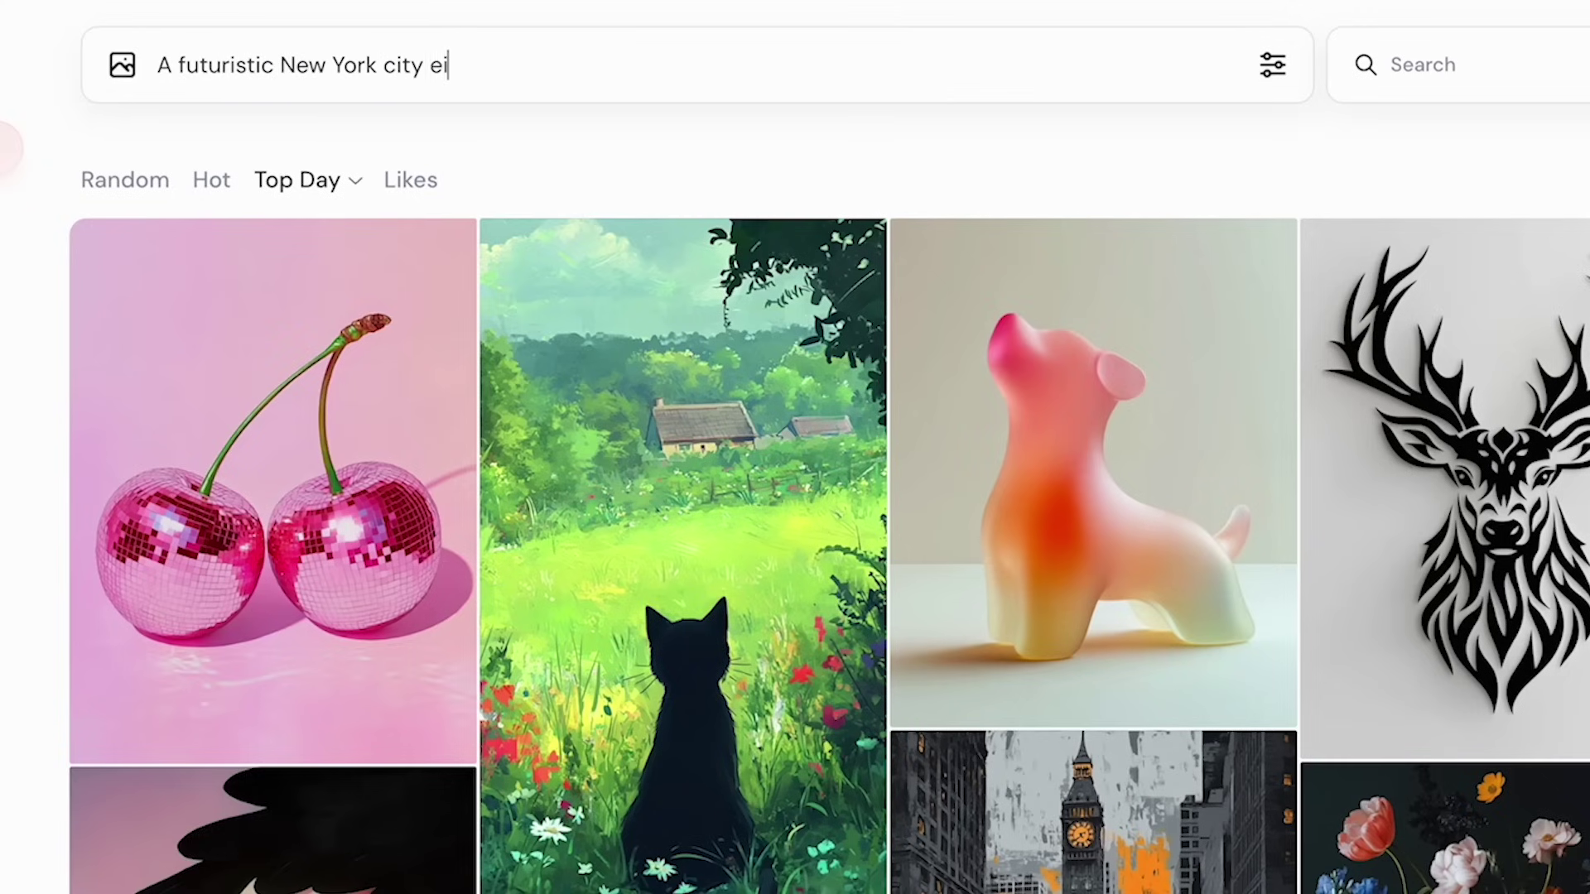
key(BackSpace)
key(BackSpace)
key(BackSpace)
key(BackSpace)
key(BackSpace)
text(with breathtaking s)
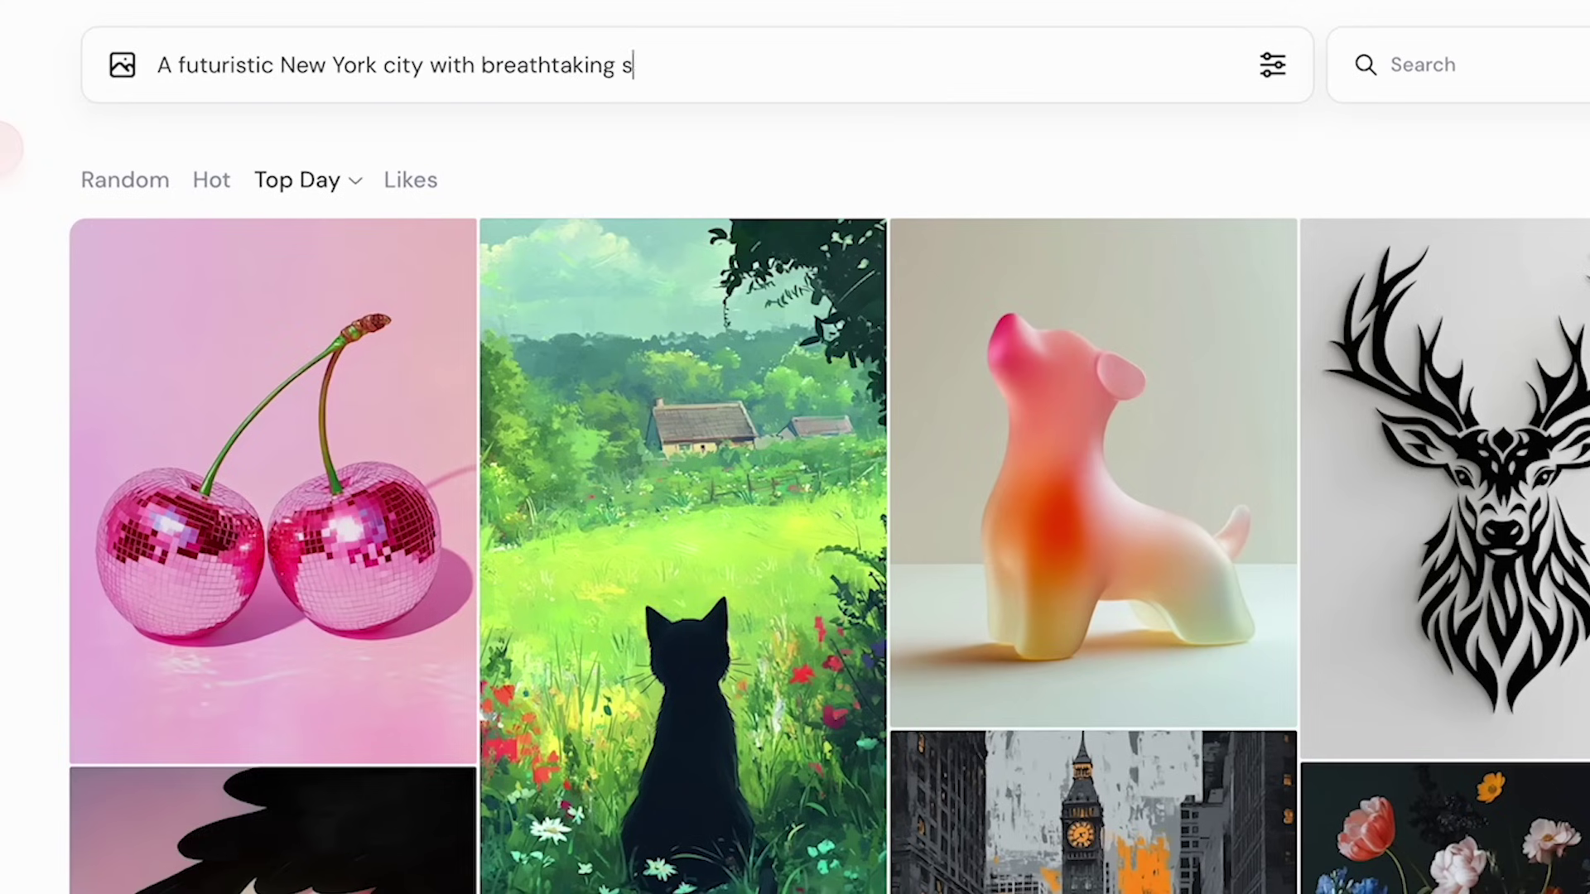
text(kylines at sunset with neon lights and fan)
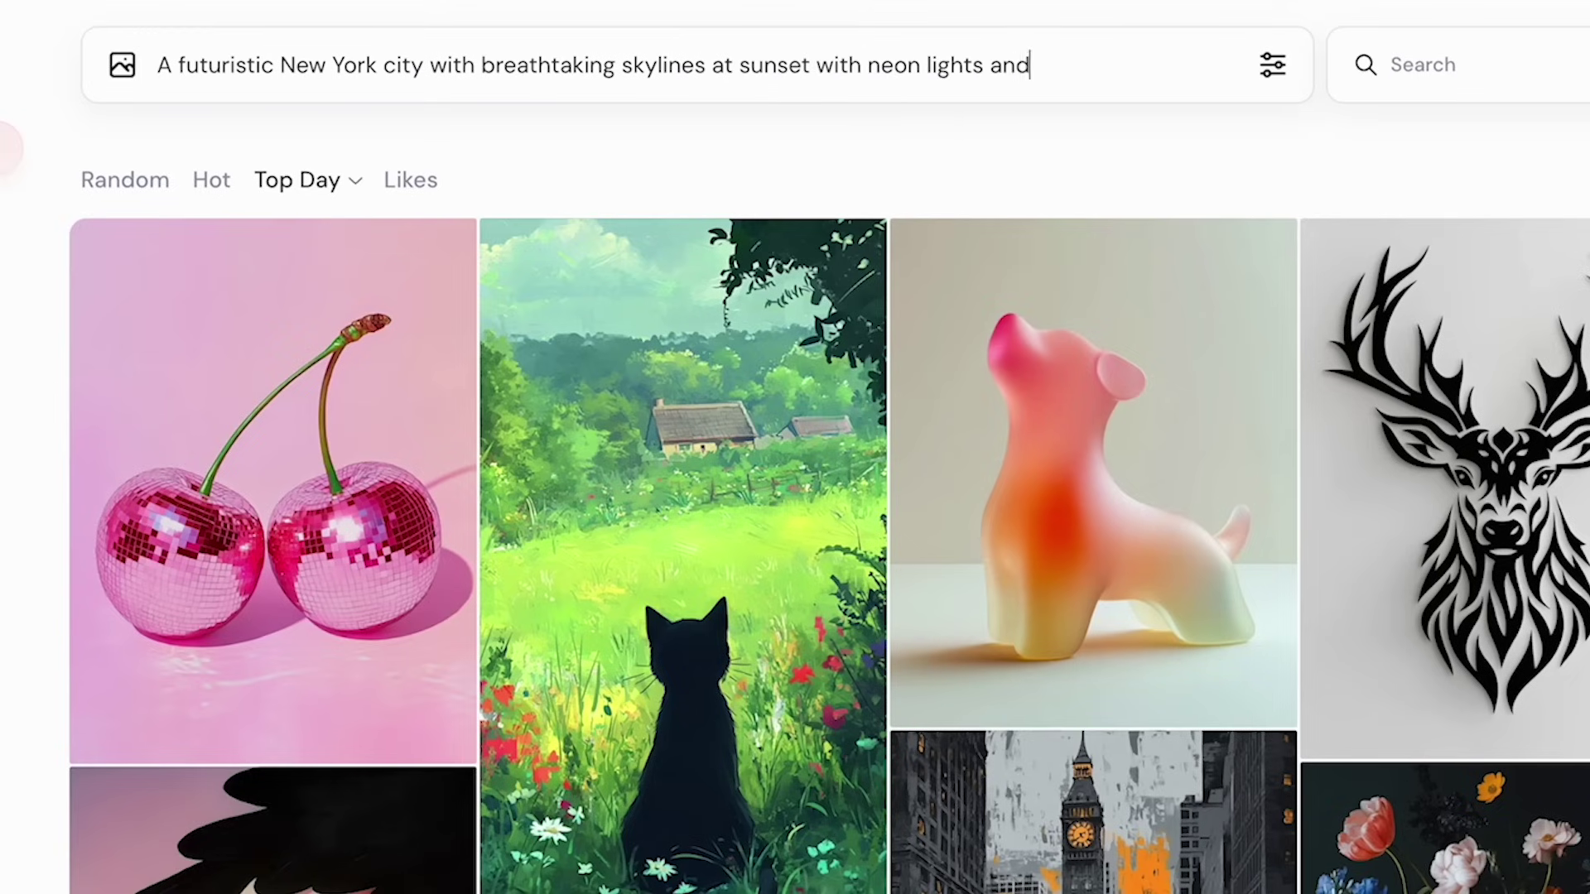
key(BackSpace)
key(BackSpace)
key(BackSpace)
text(fly)
key(Return)
mouse_move(513, 679)
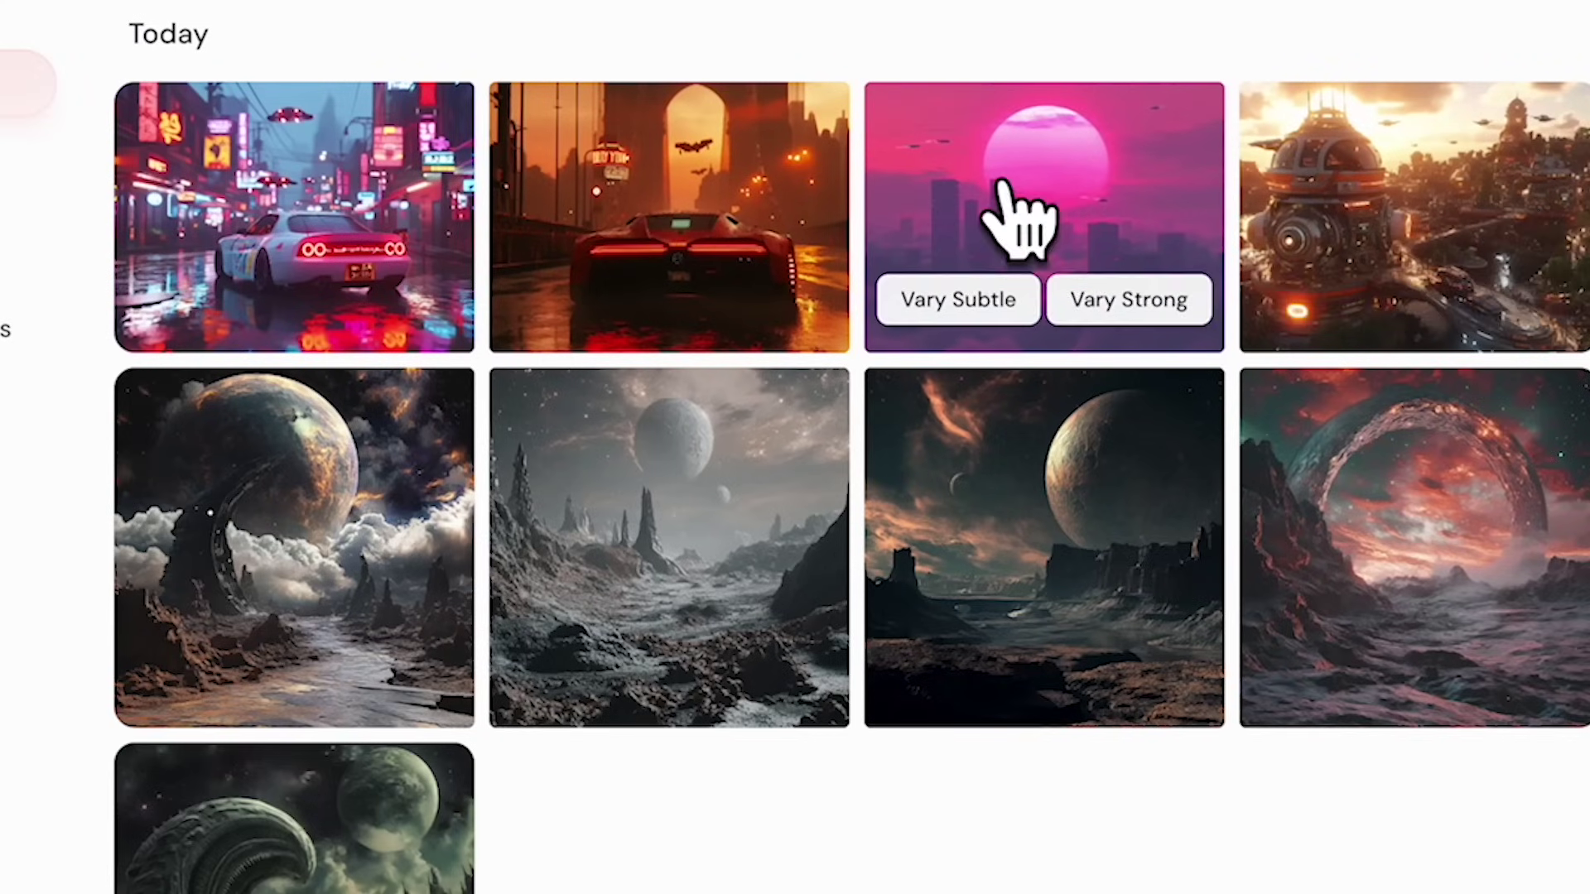
Open the white car neon street image at full size.
click(399, 238)
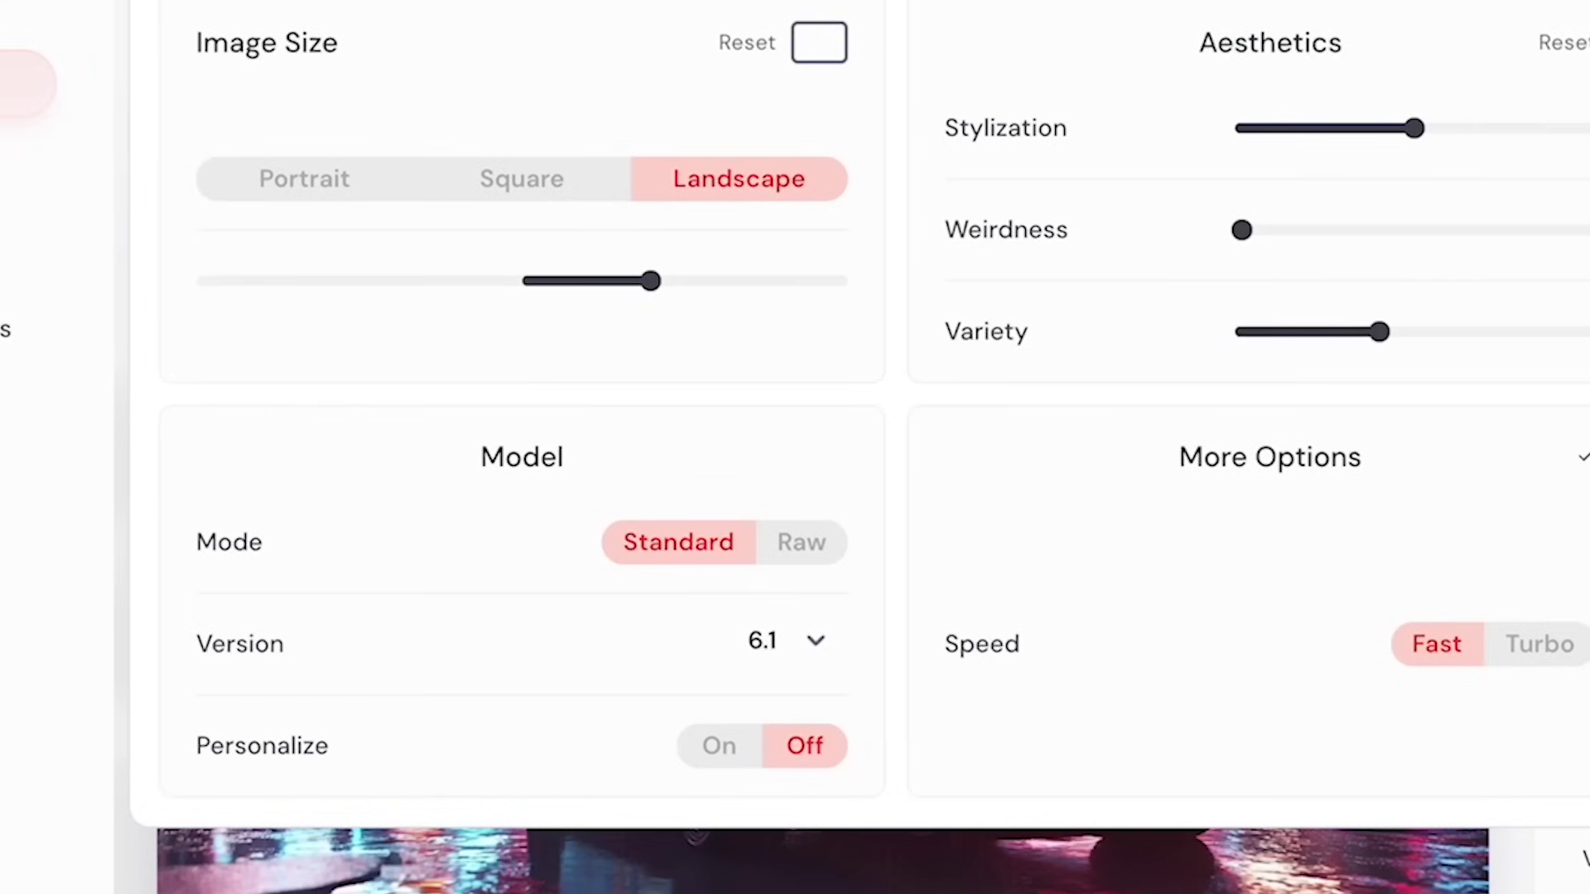
Push Stylization near maximum, raise Weirdness, and lower Variety slightly.
mouse_move(1441, 133)
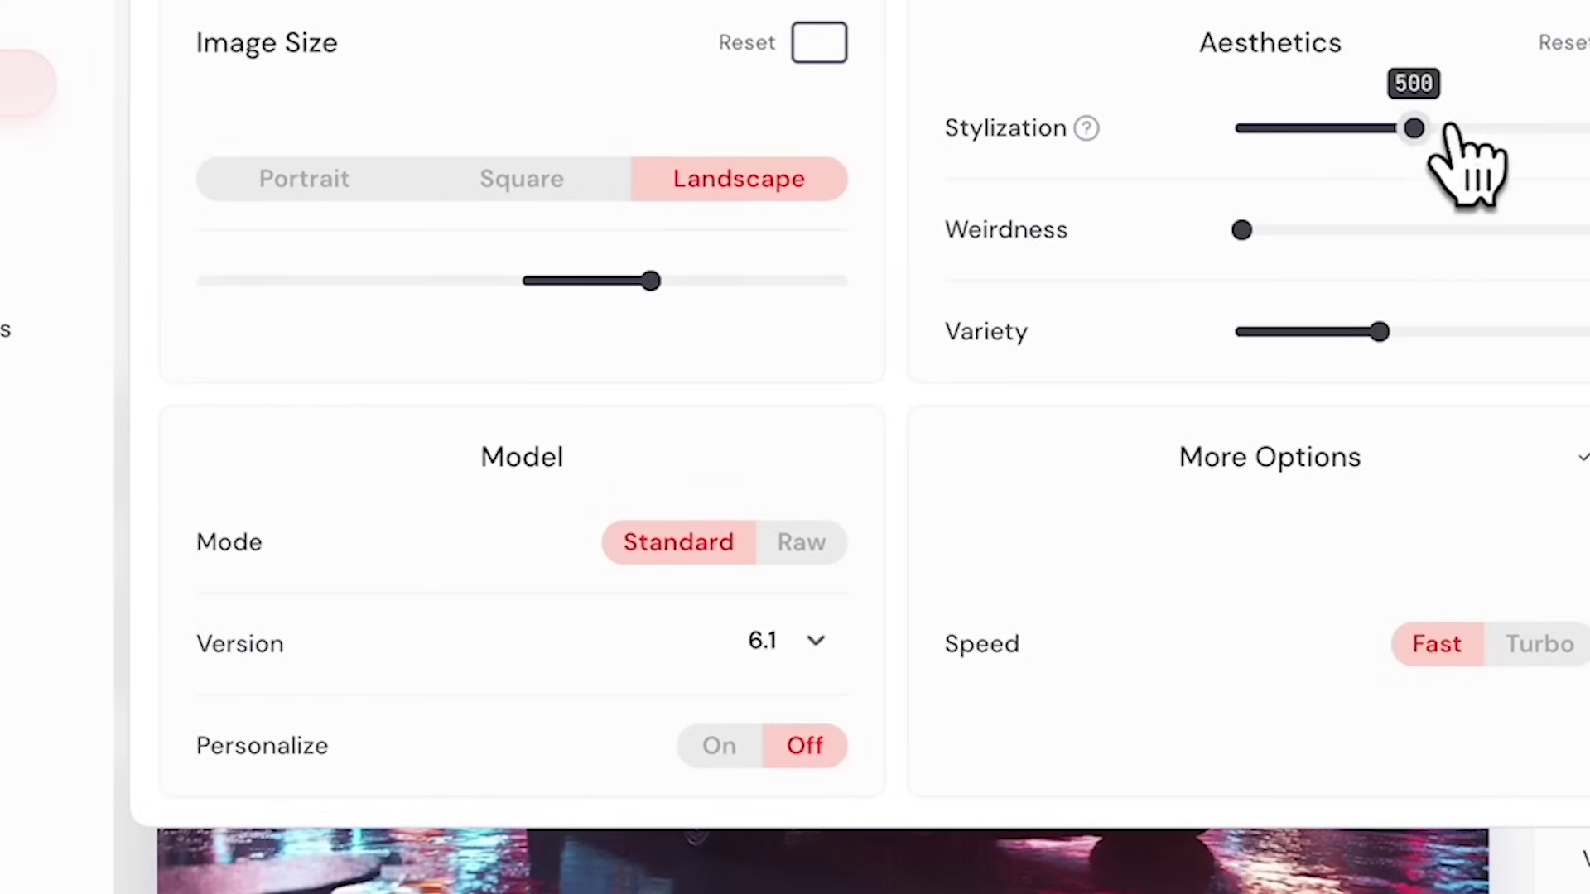
drag(1444, 124, 1520, 131)
mouse_move(1250, 236)
drag(1250, 236, 1424, 236)
drag(1391, 336, 1275, 335)
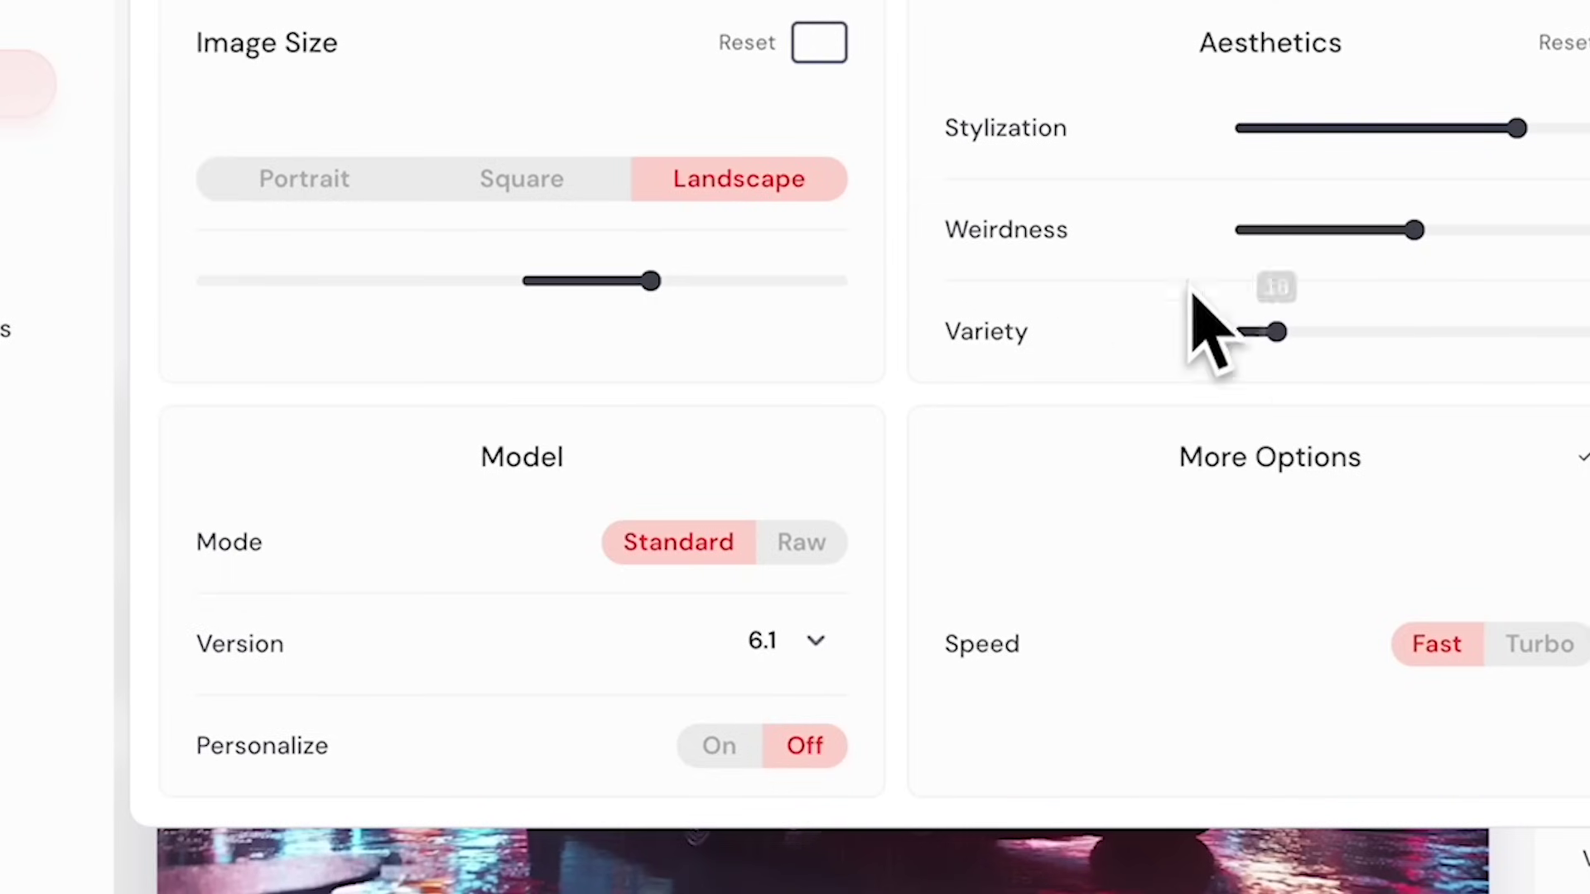
Try Square and Portrait image sizes, settle on Square, and close the settings.
click(530, 180)
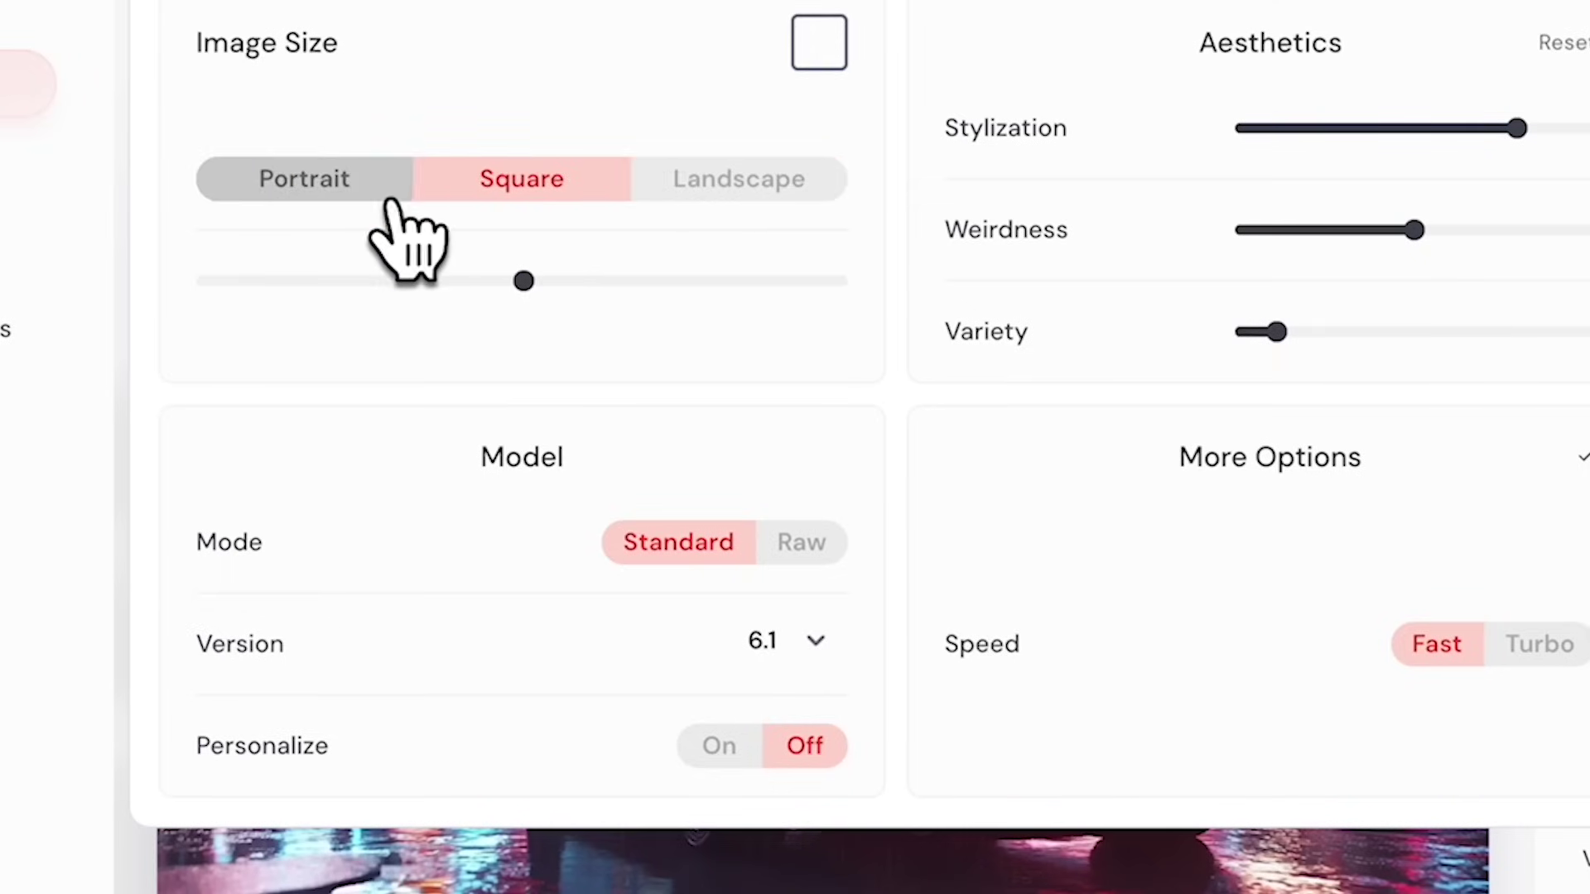
click(359, 187)
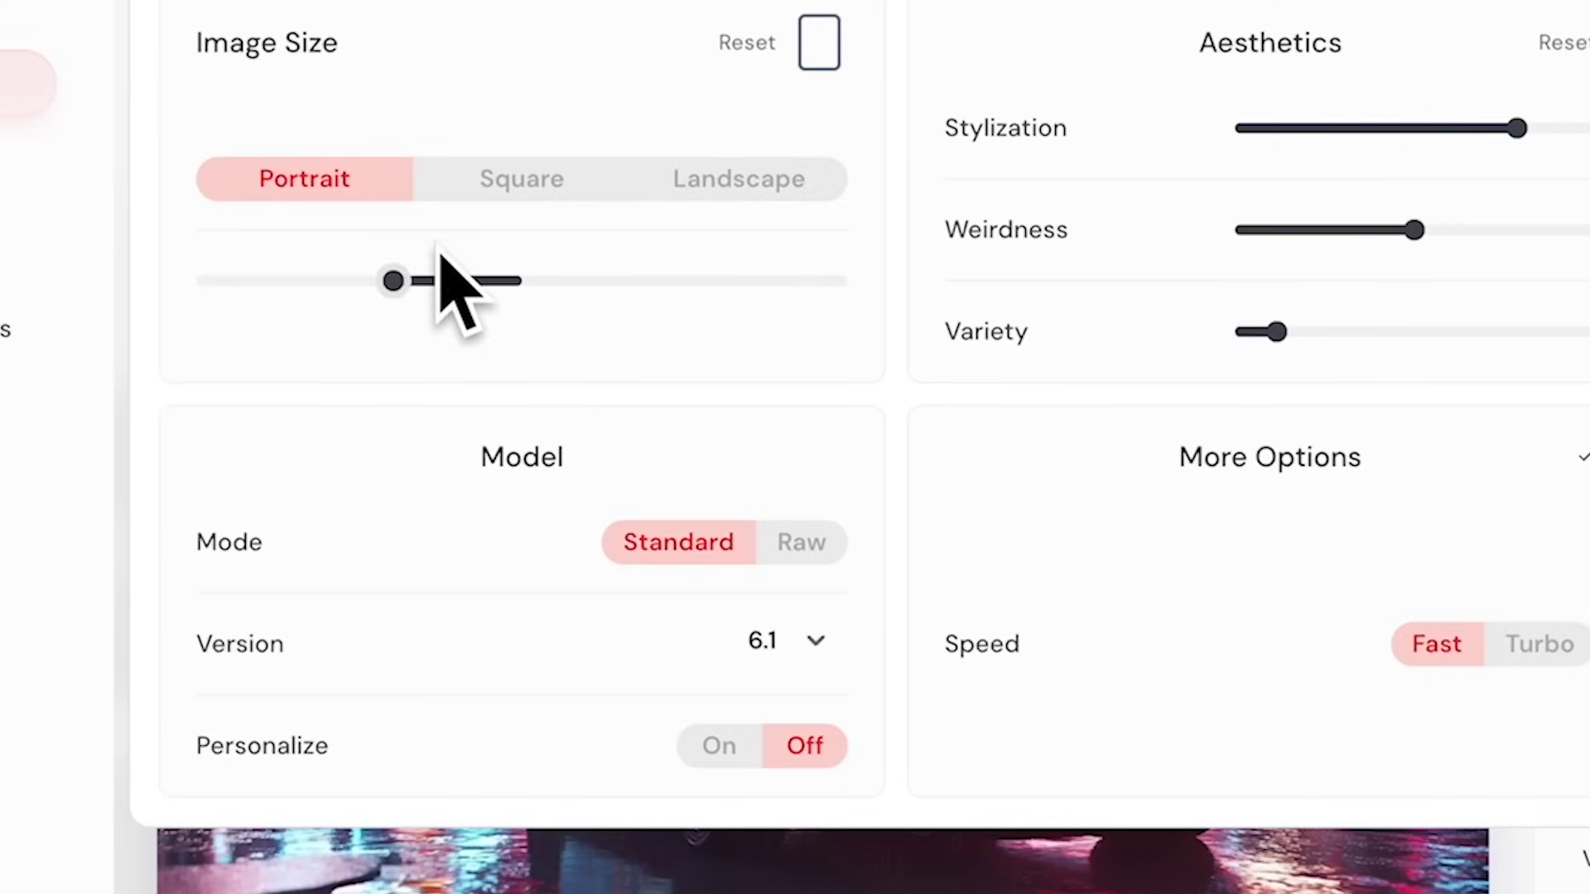
click(497, 173)
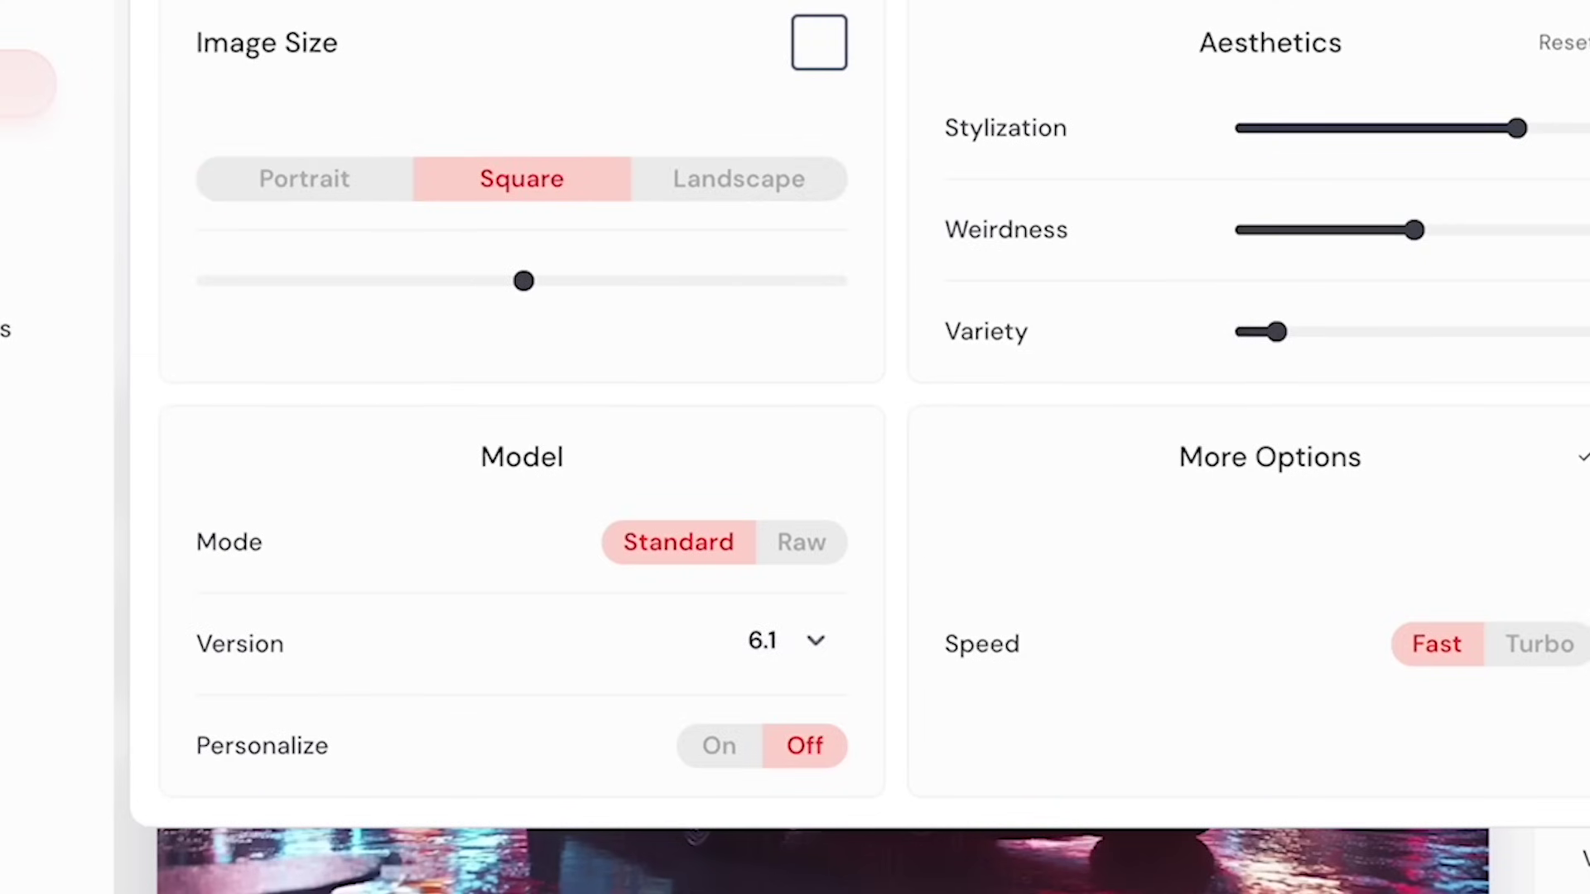
key(Escape)
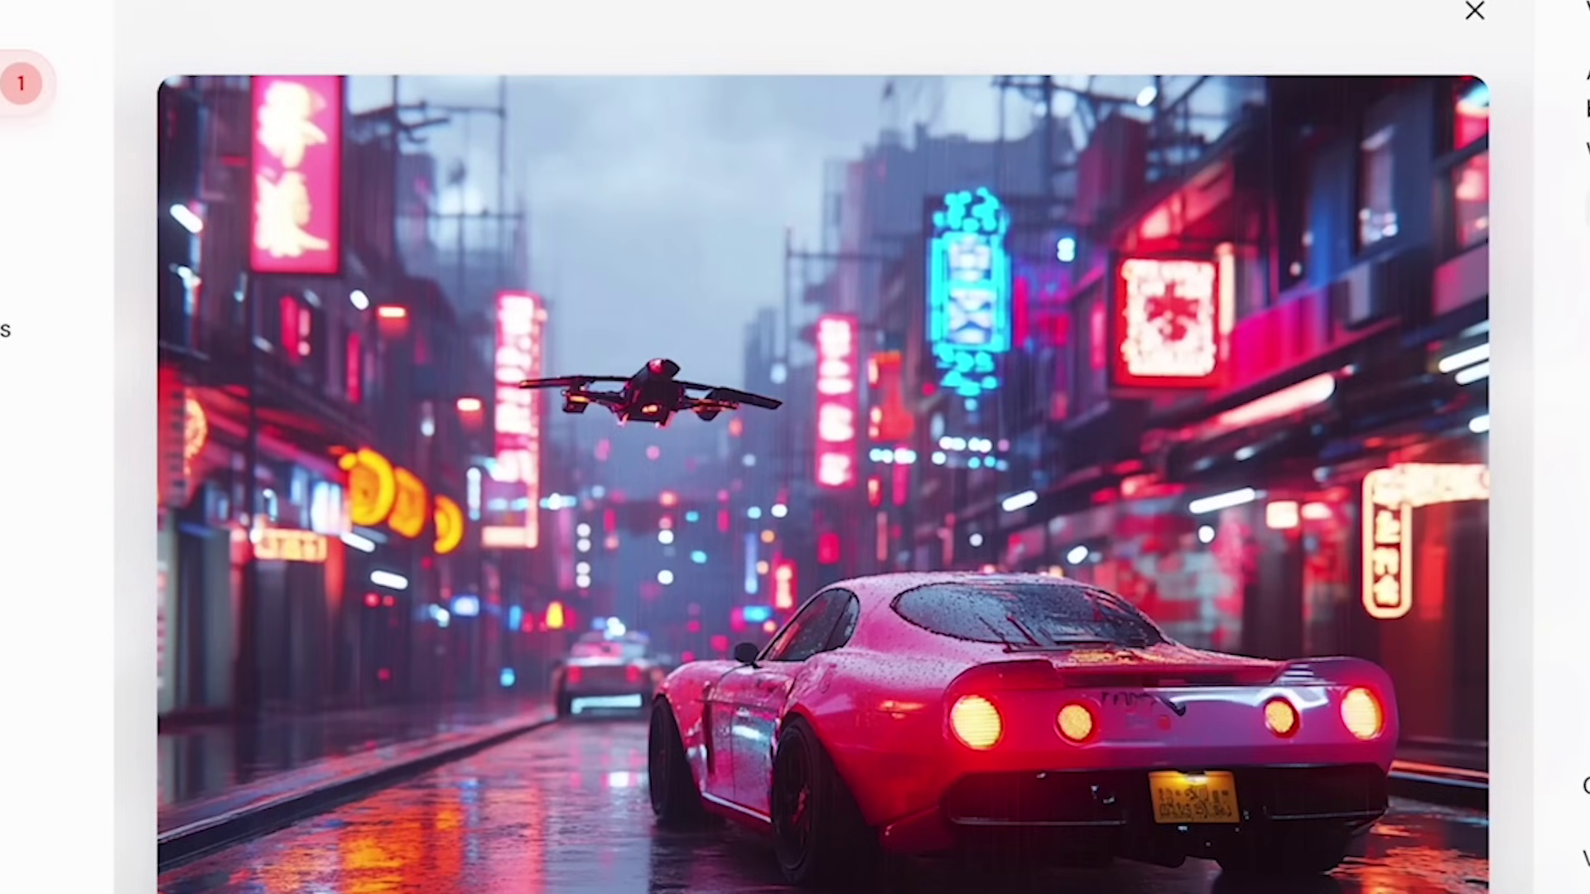
Browse the pink skyline, futuristic sunset city and rainy neon street images, then close the viewer.
key(Right)
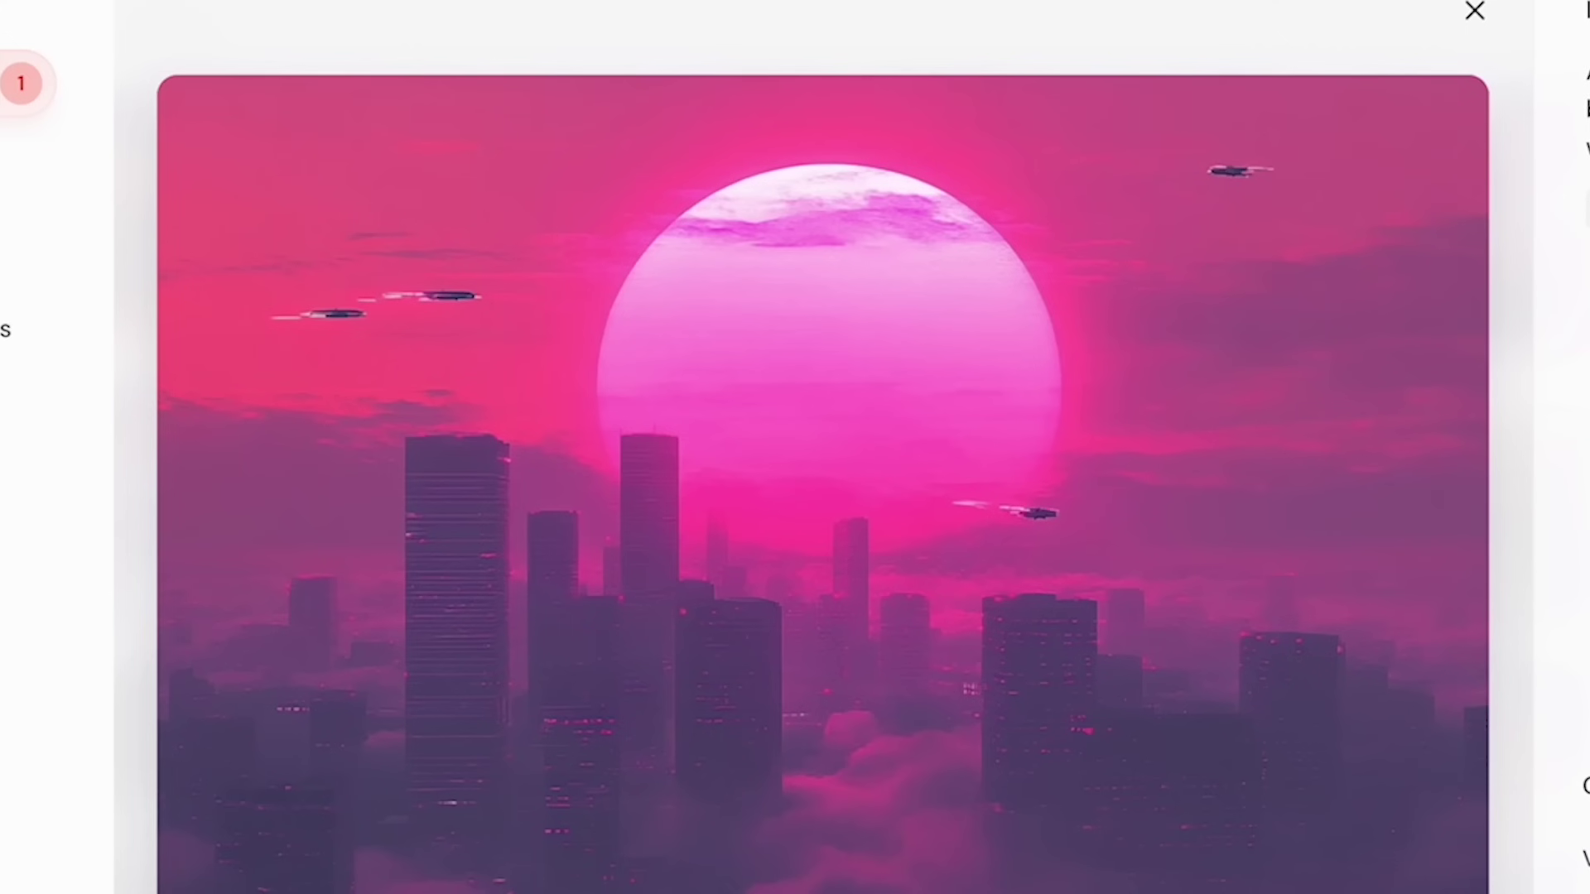
key(Right)
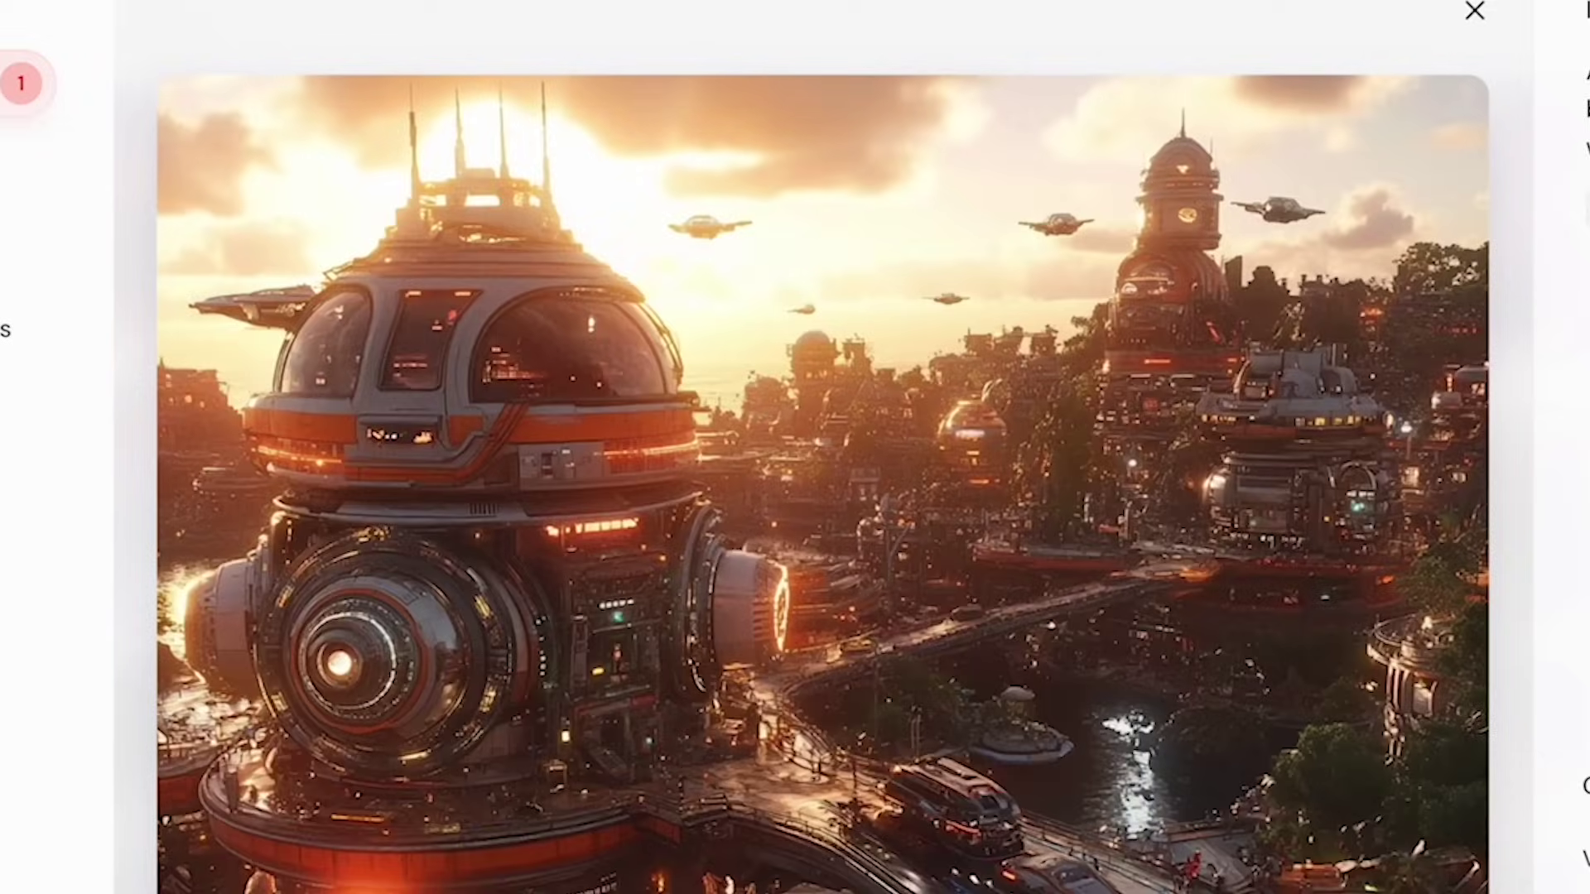
key(Left)
key(Left)
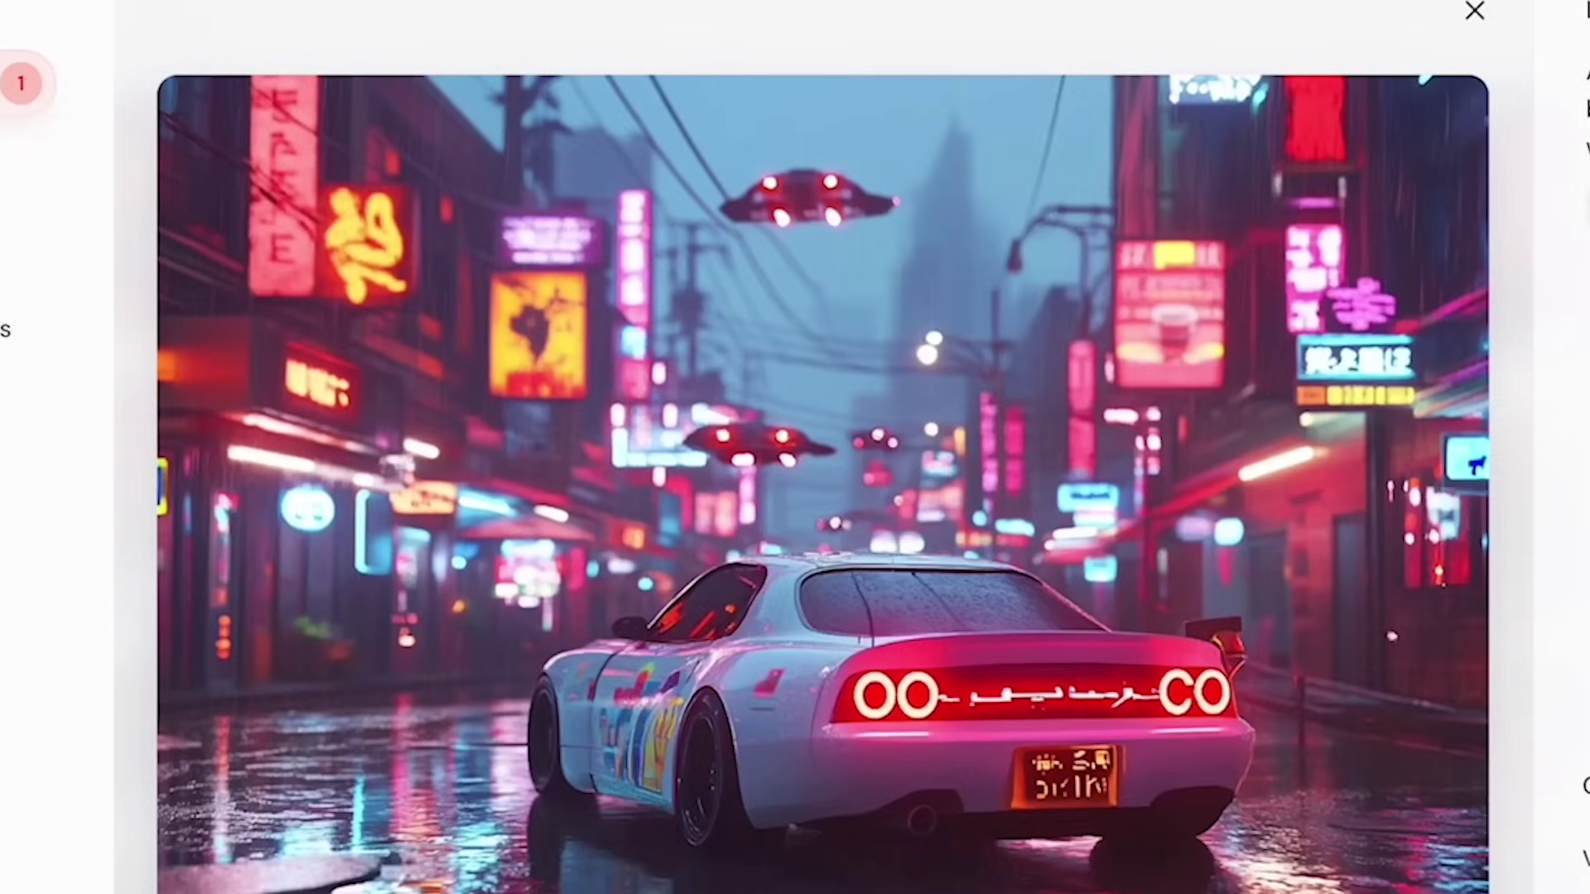
key(Left)
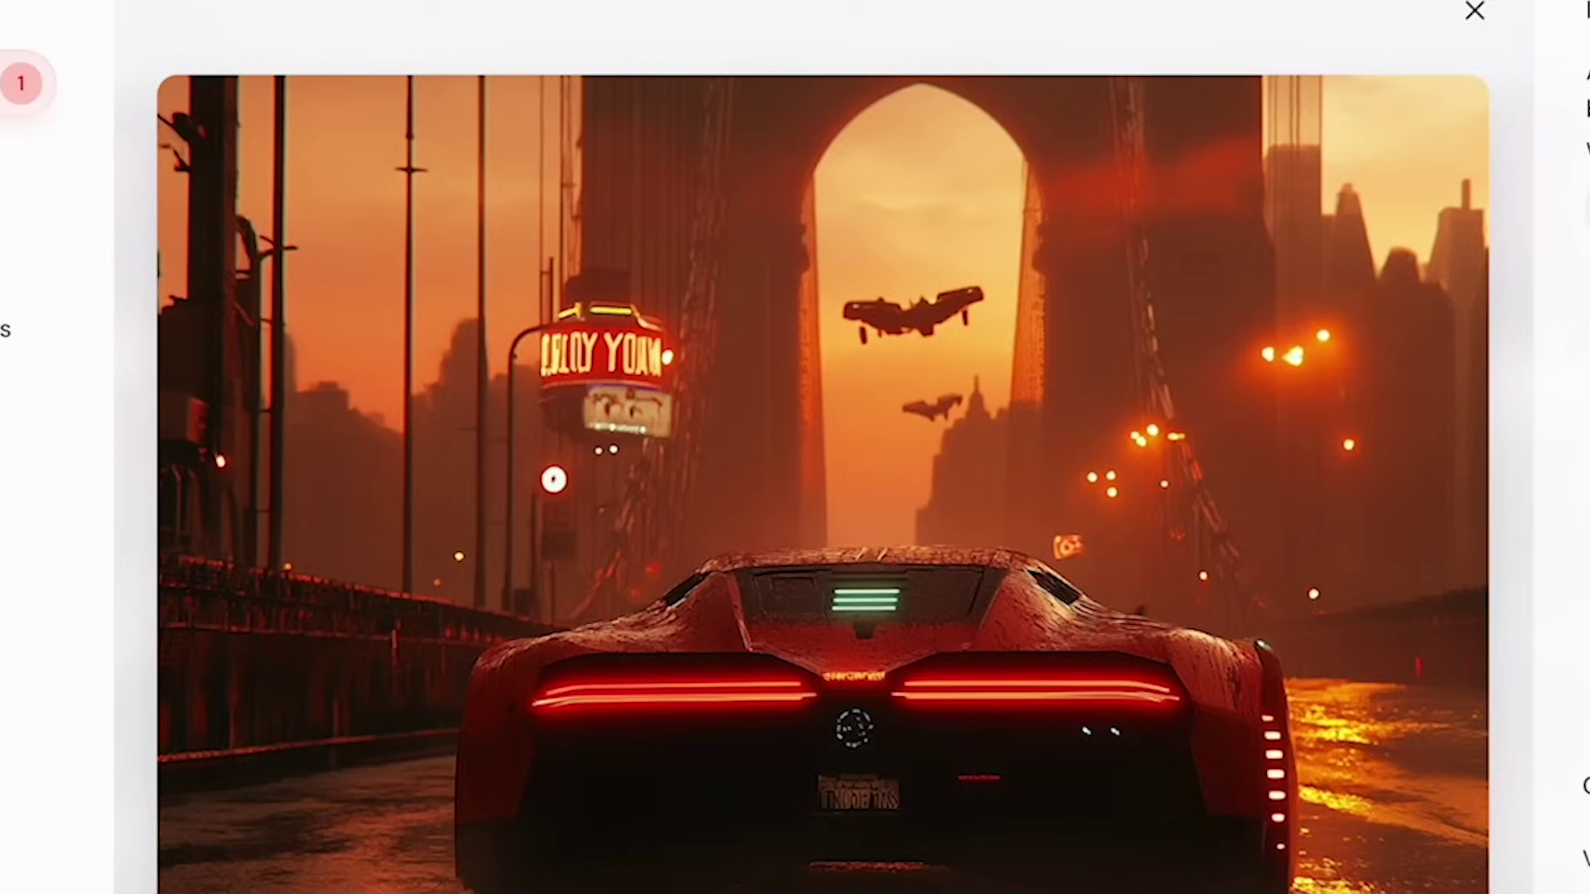
key(Left)
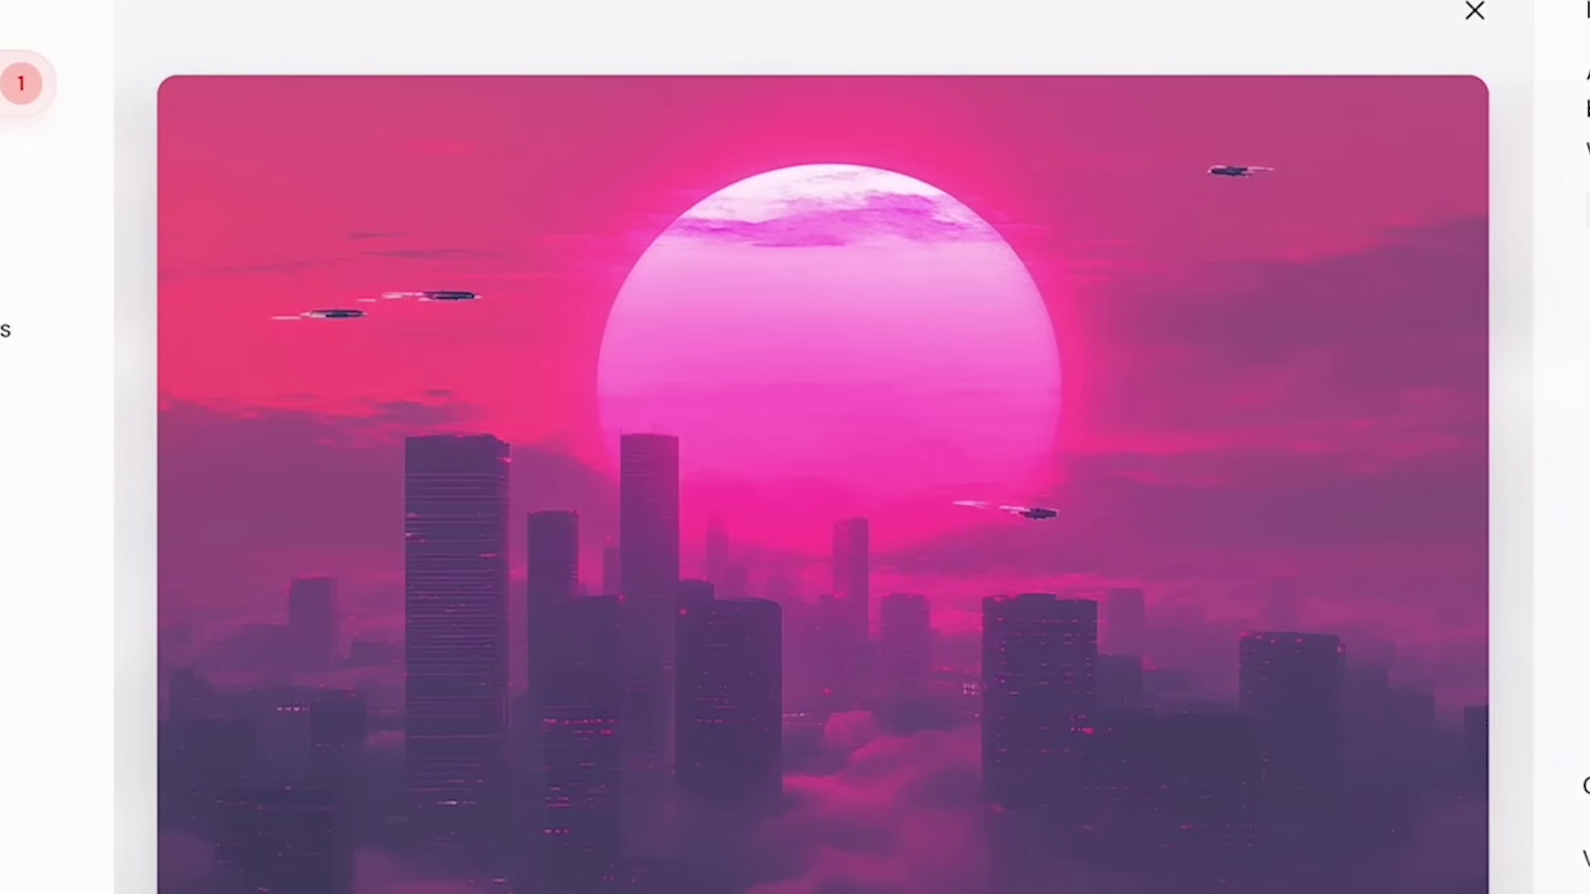
key(Escape)
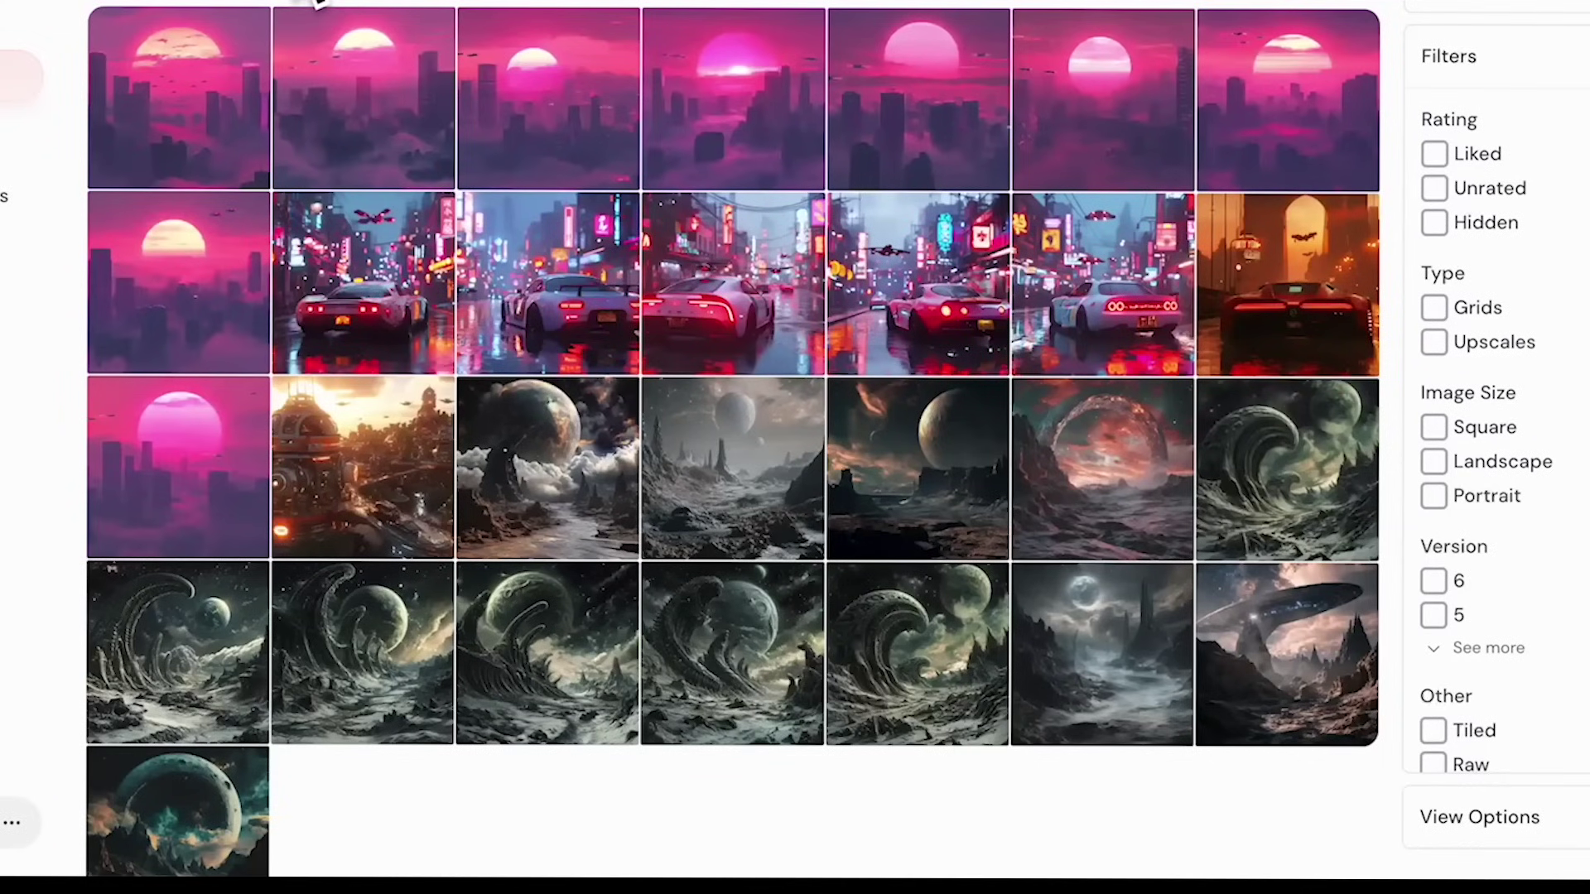
Select the top-row pink sunset skyline images, view their More actions, and apply the Landscape filter.
drag(296, 3, 798, 58)
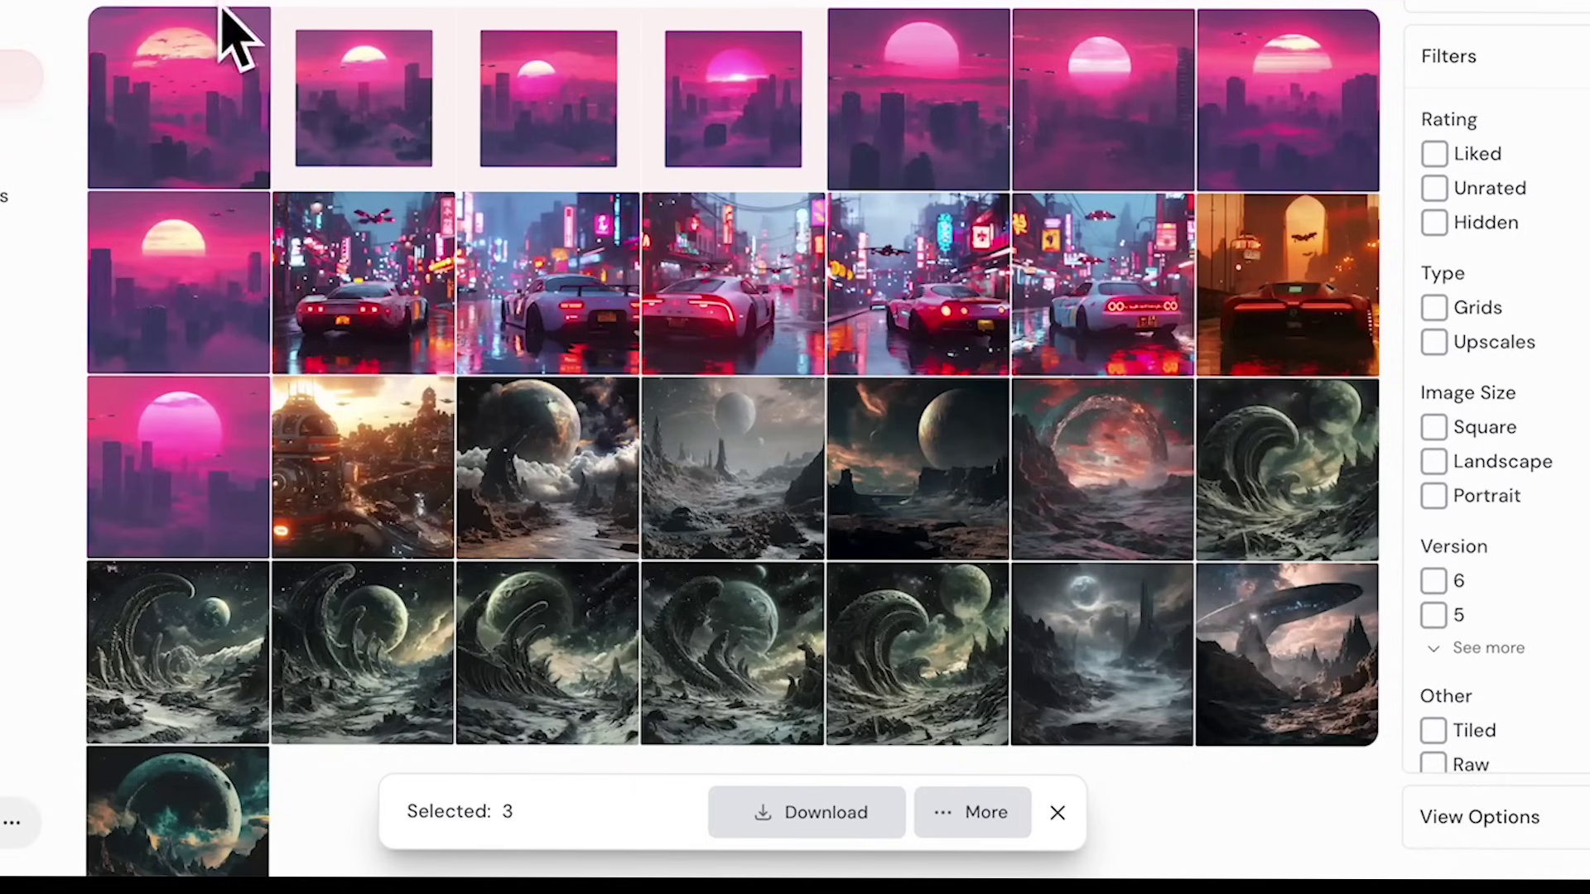
click(1057, 813)
drag(283, 3, 1192, 149)
drag(1275, 149, 1259, 159)
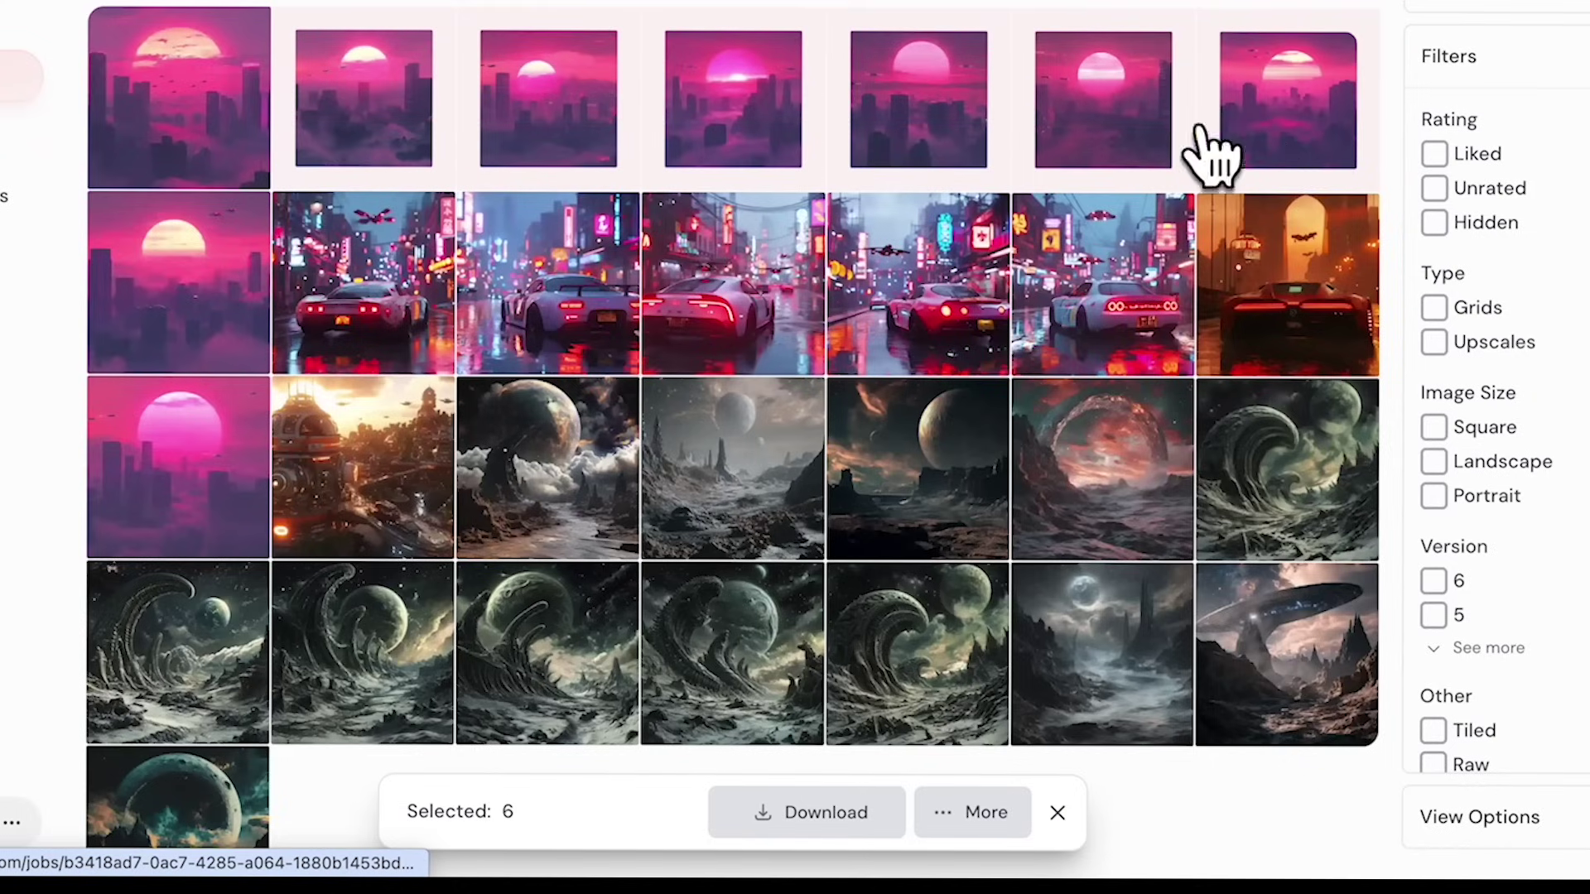
drag(390, 265, 941, 273)
drag(753, 132, 710, 266)
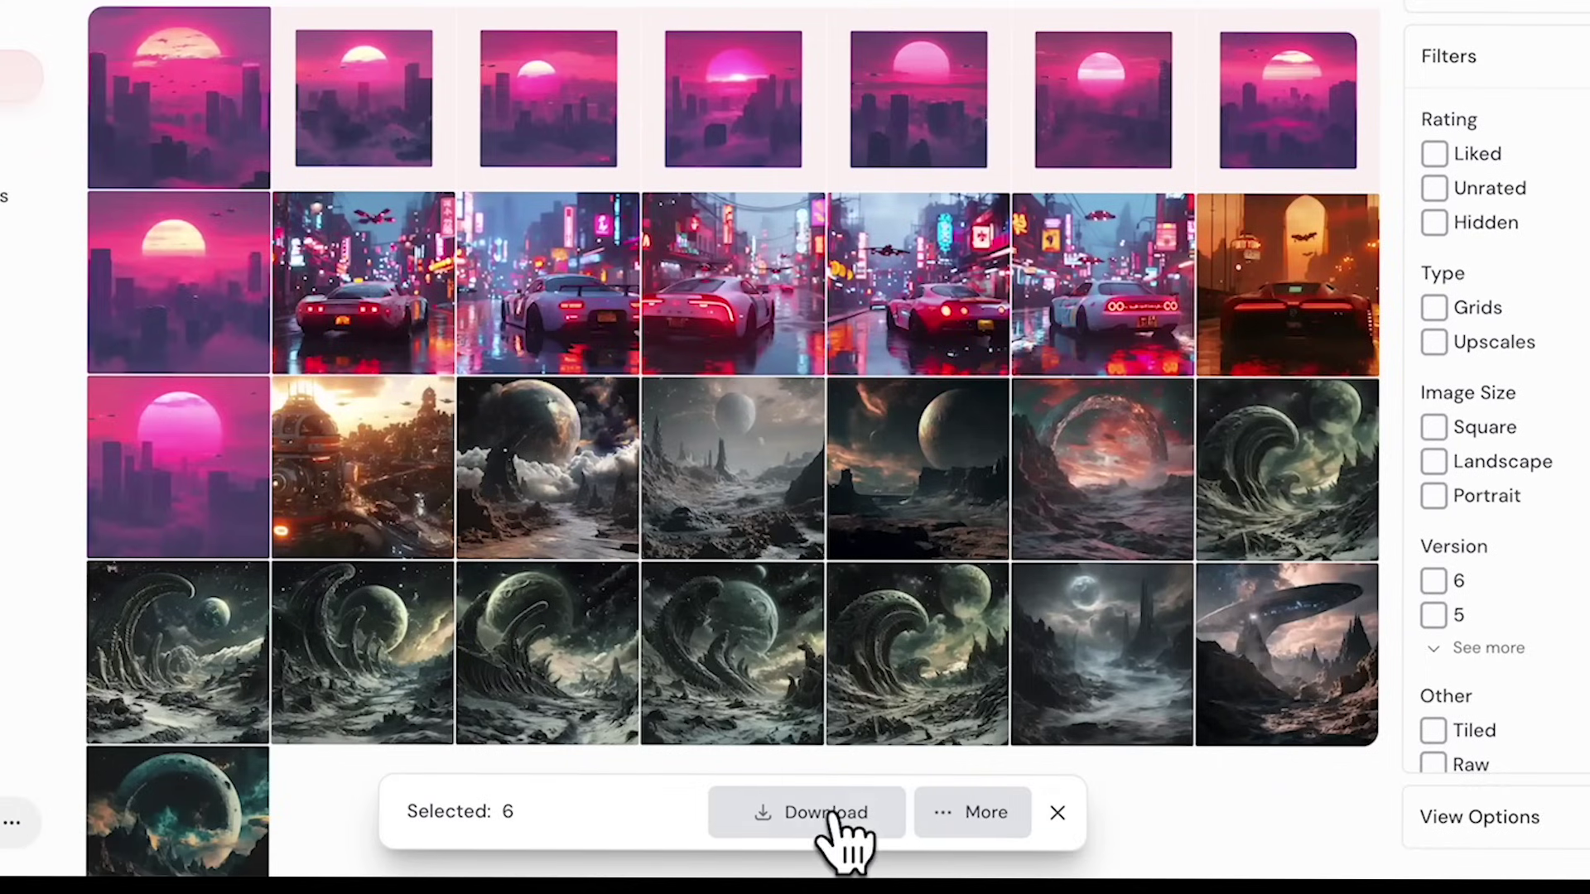
click(986, 818)
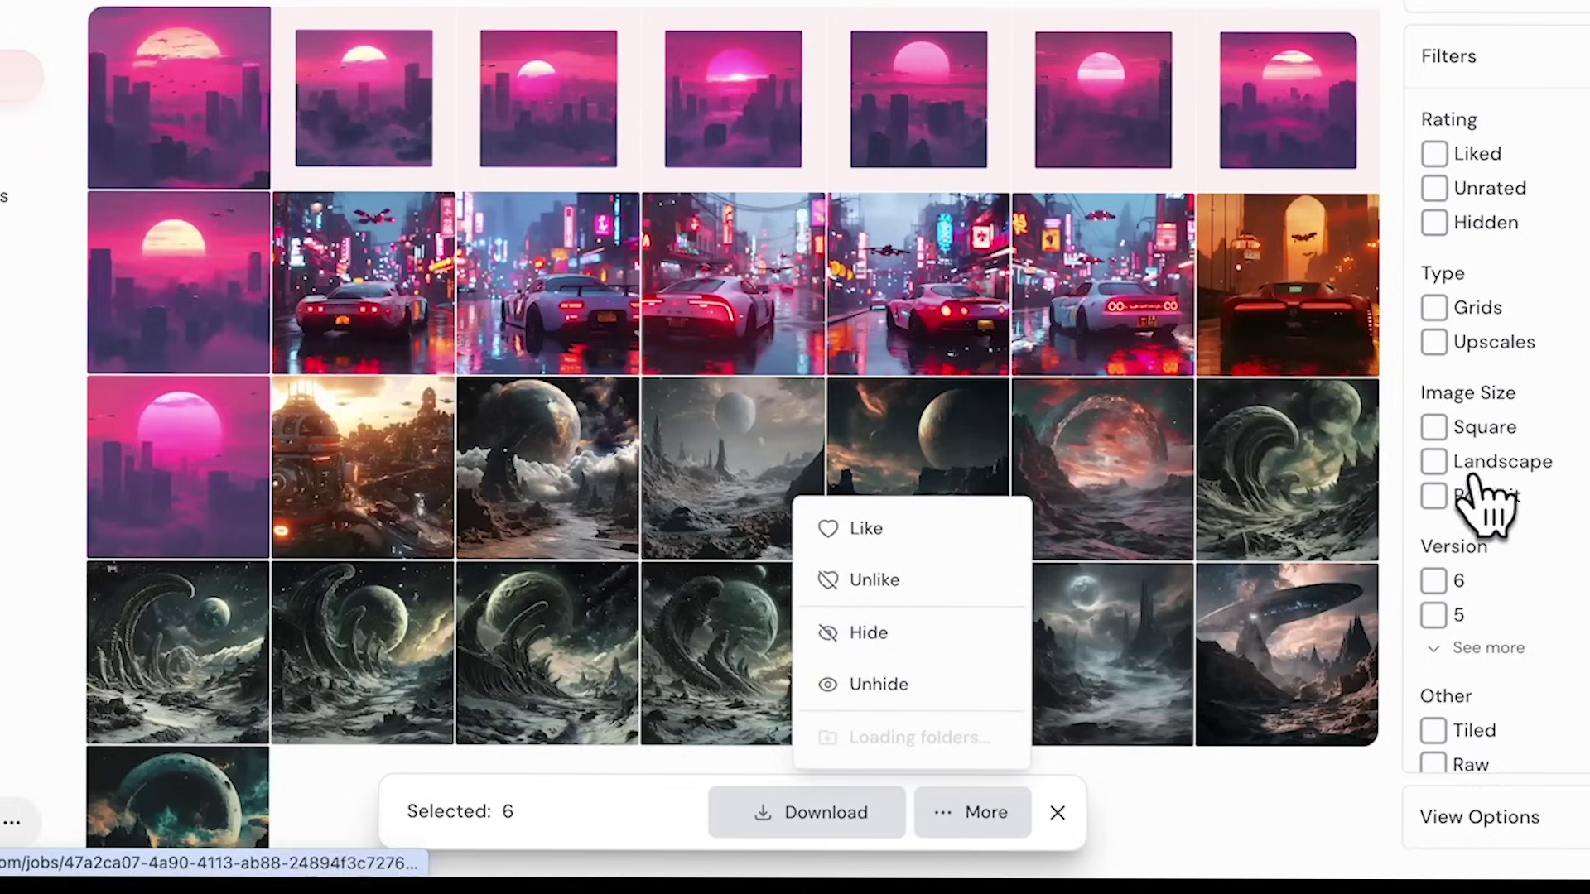
click(1437, 462)
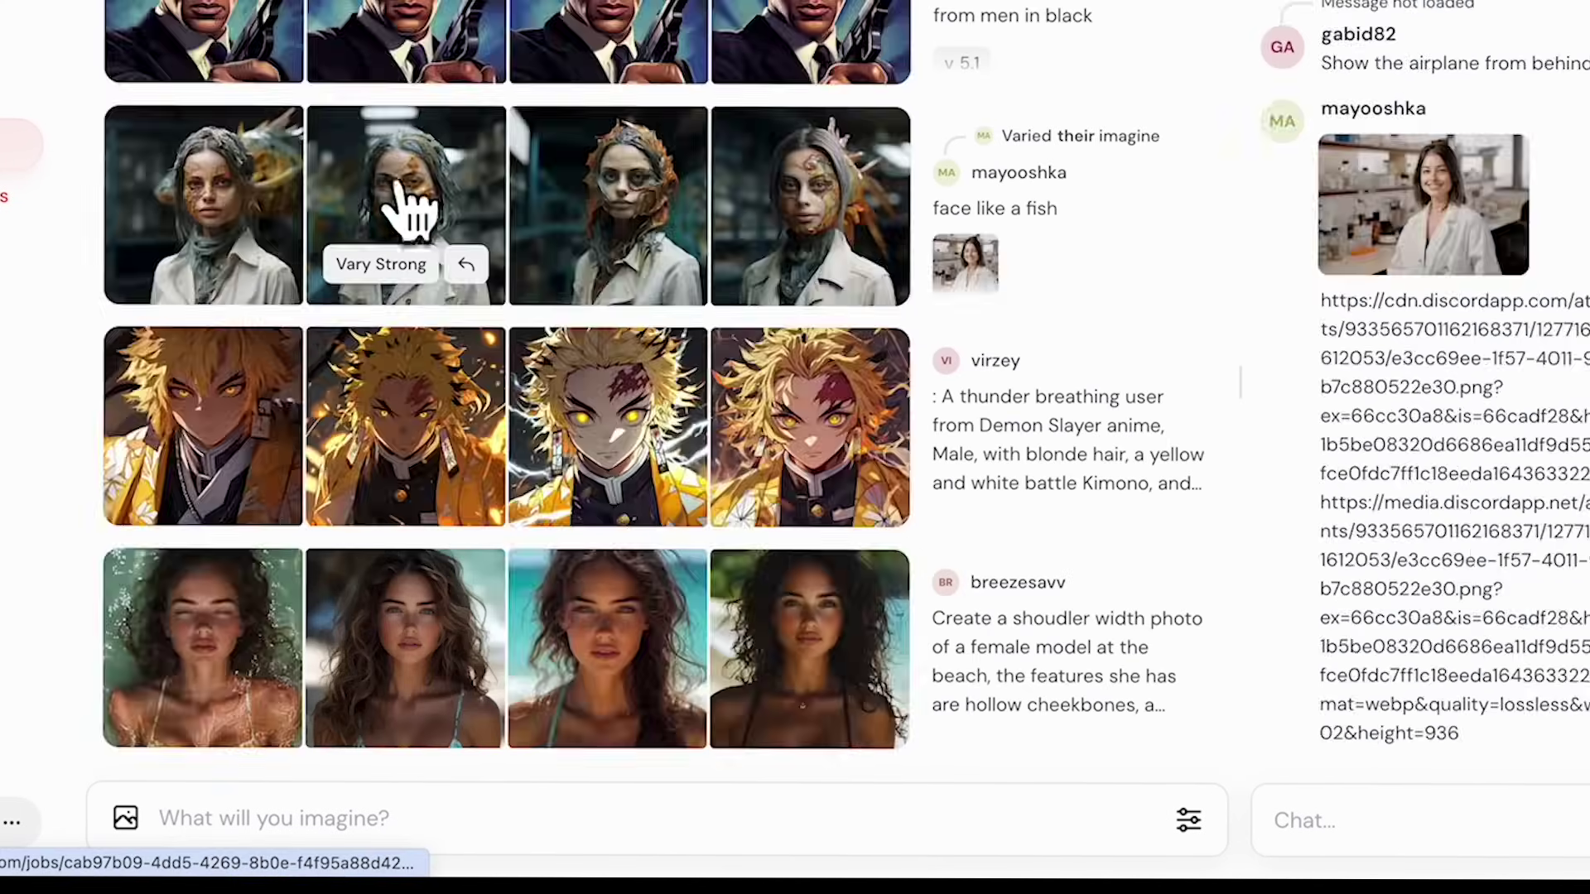
Reuse the NBA player prompt '스포츠 토토 nba선수 이미지 --v 6.1' and return to the Create page.
click(409, 222)
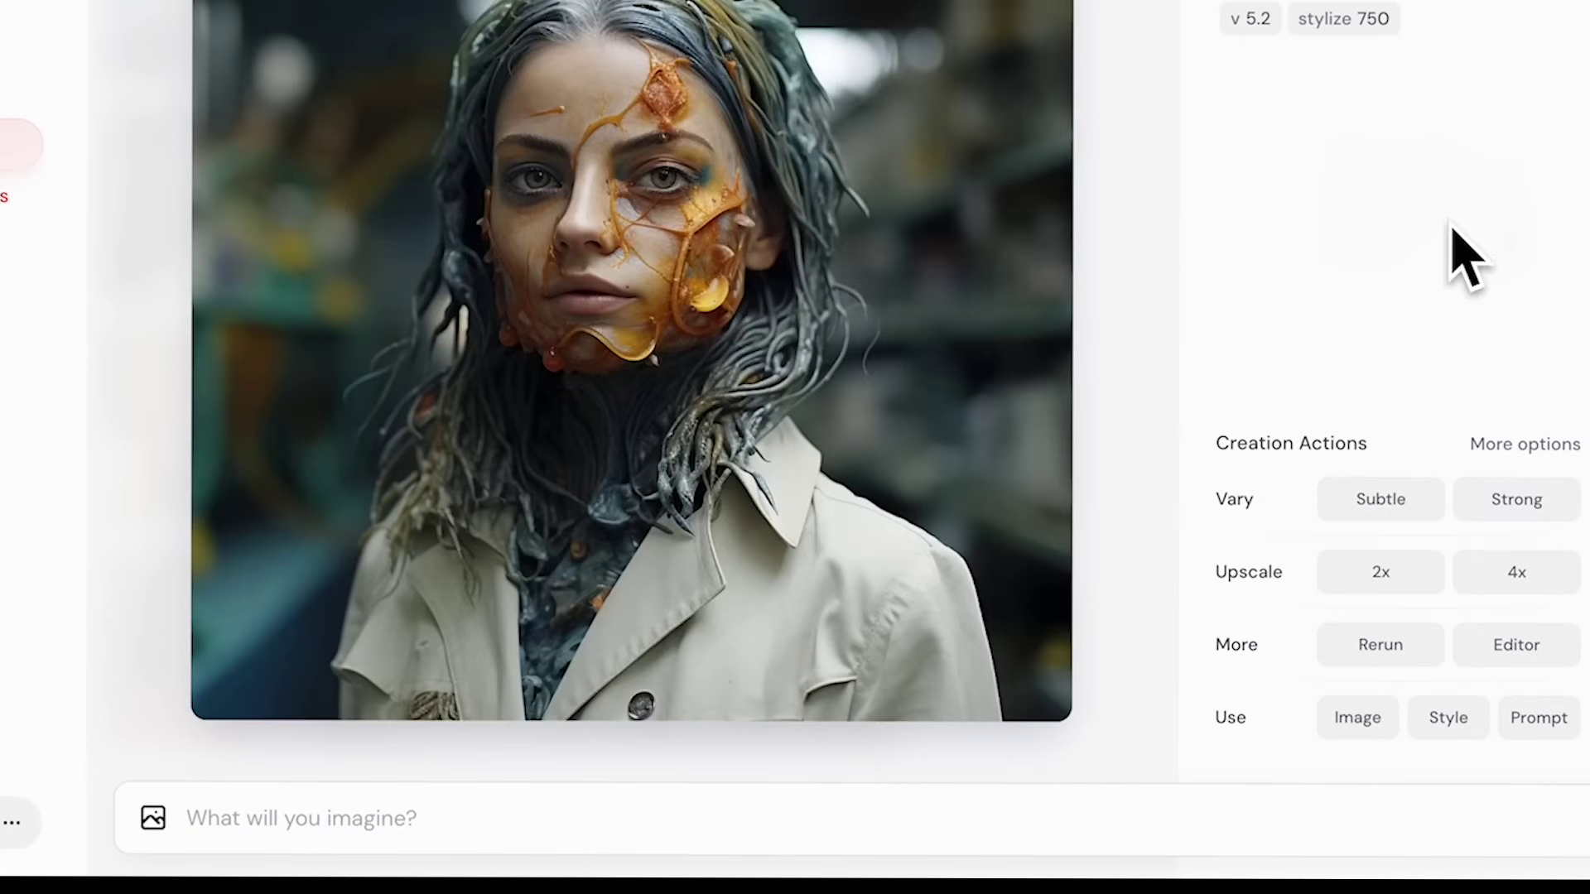
click(1531, 722)
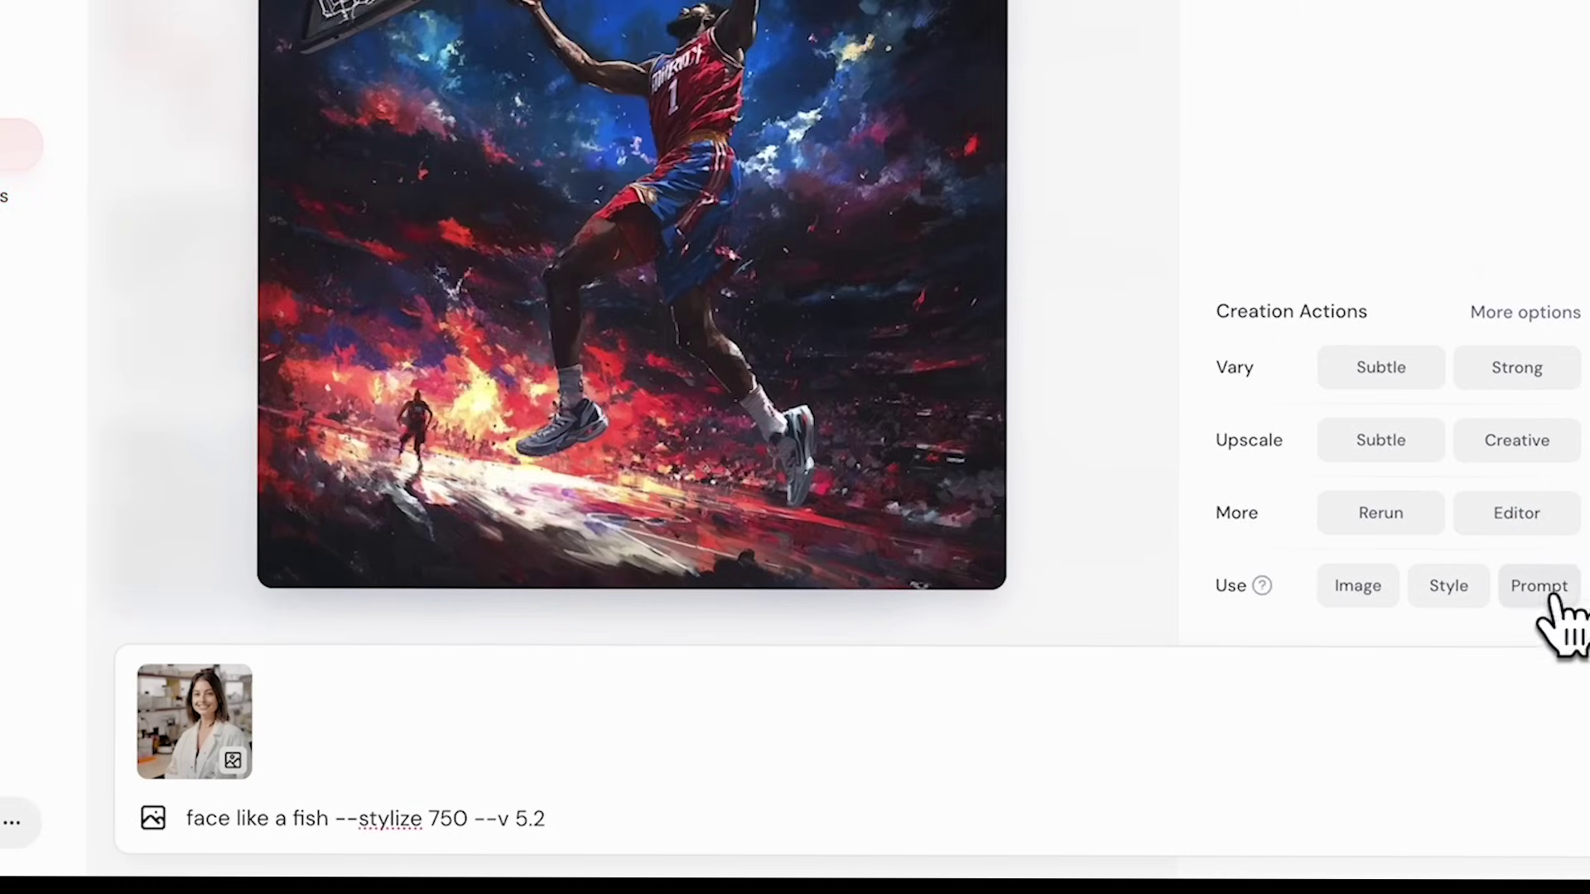
click(1538, 587)
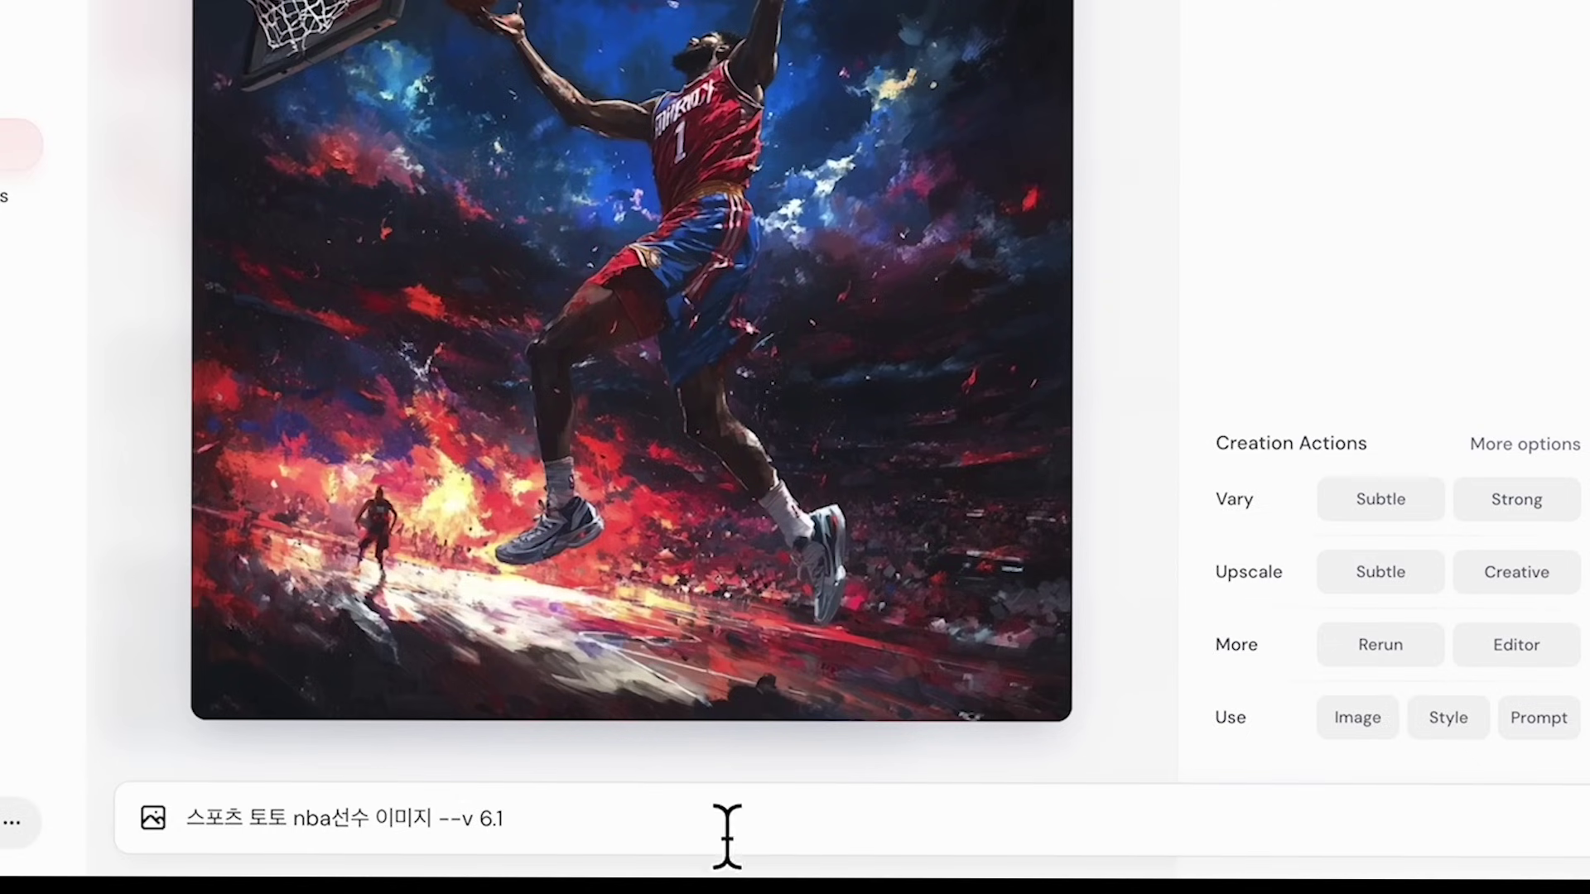
key(ctrl+a)
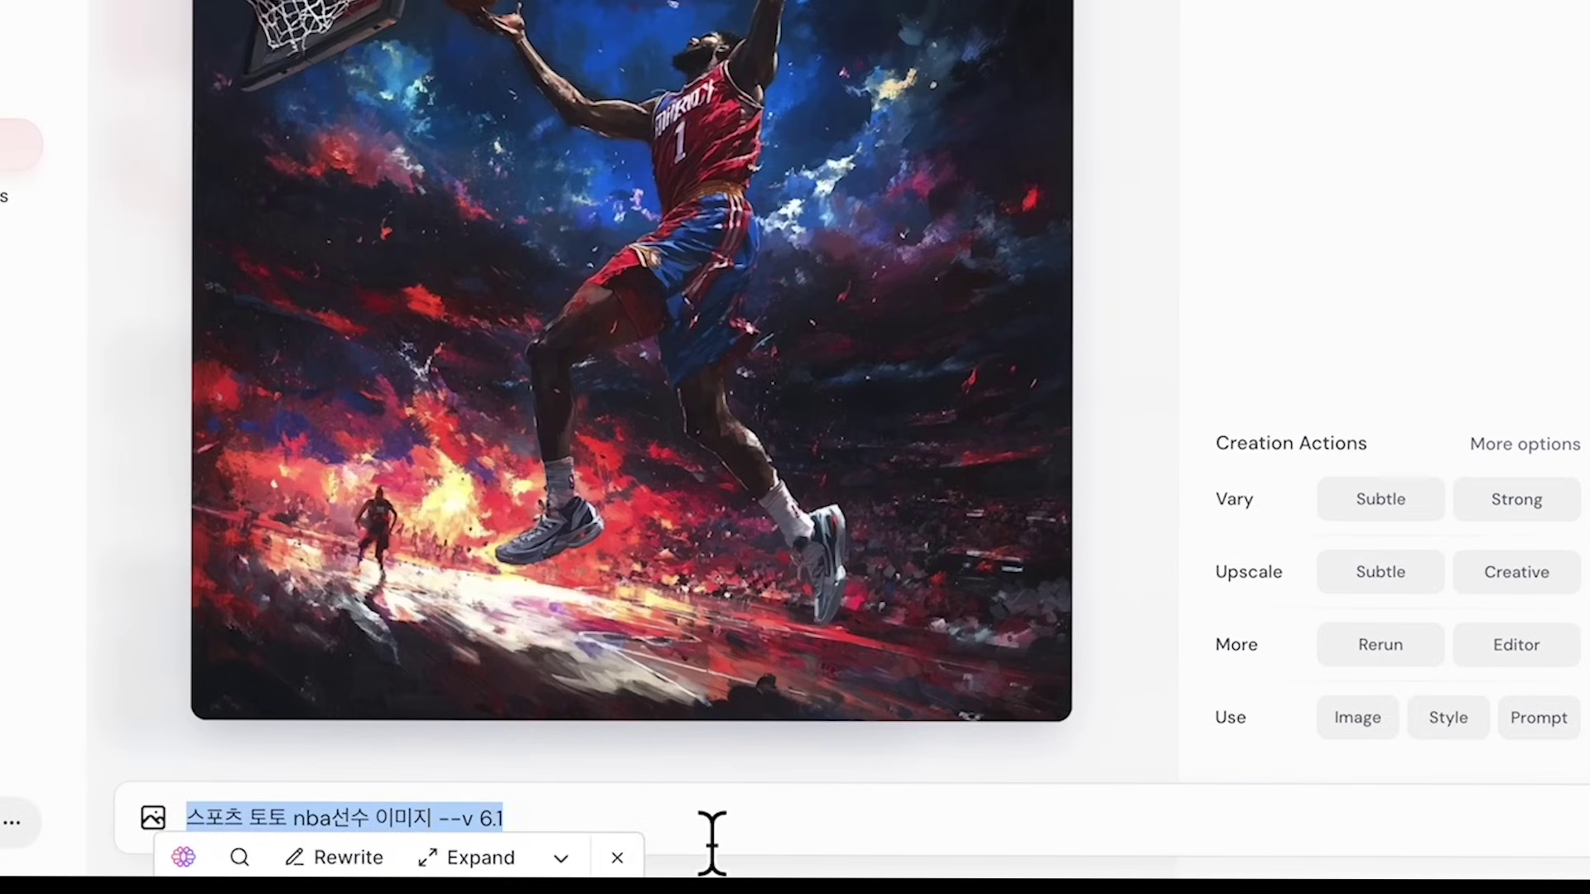
key(ctrl+c)
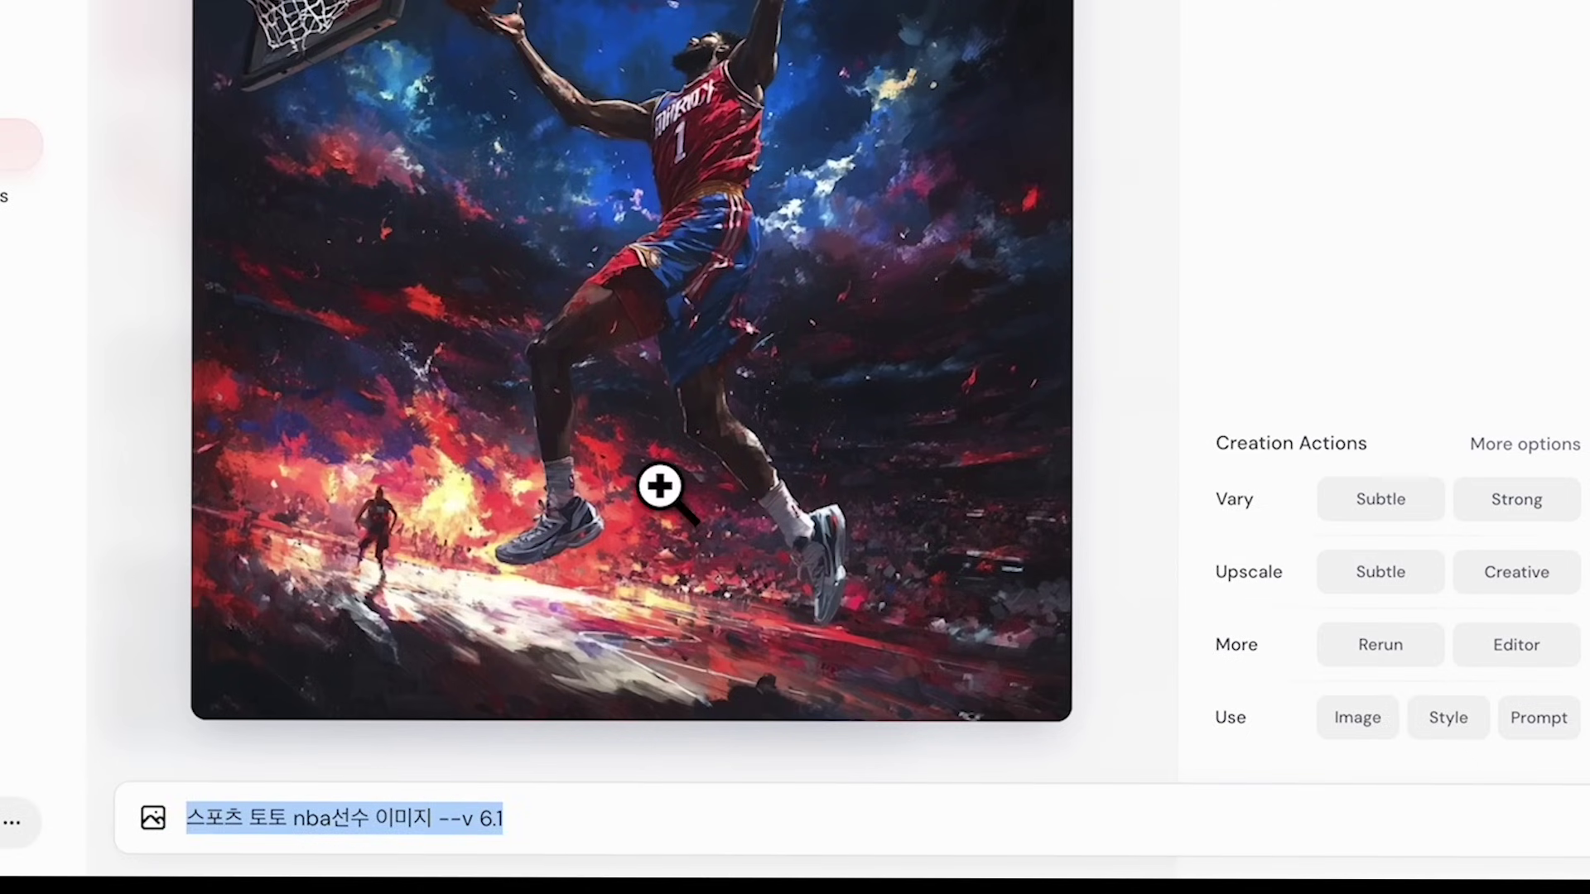
click(12, 25)
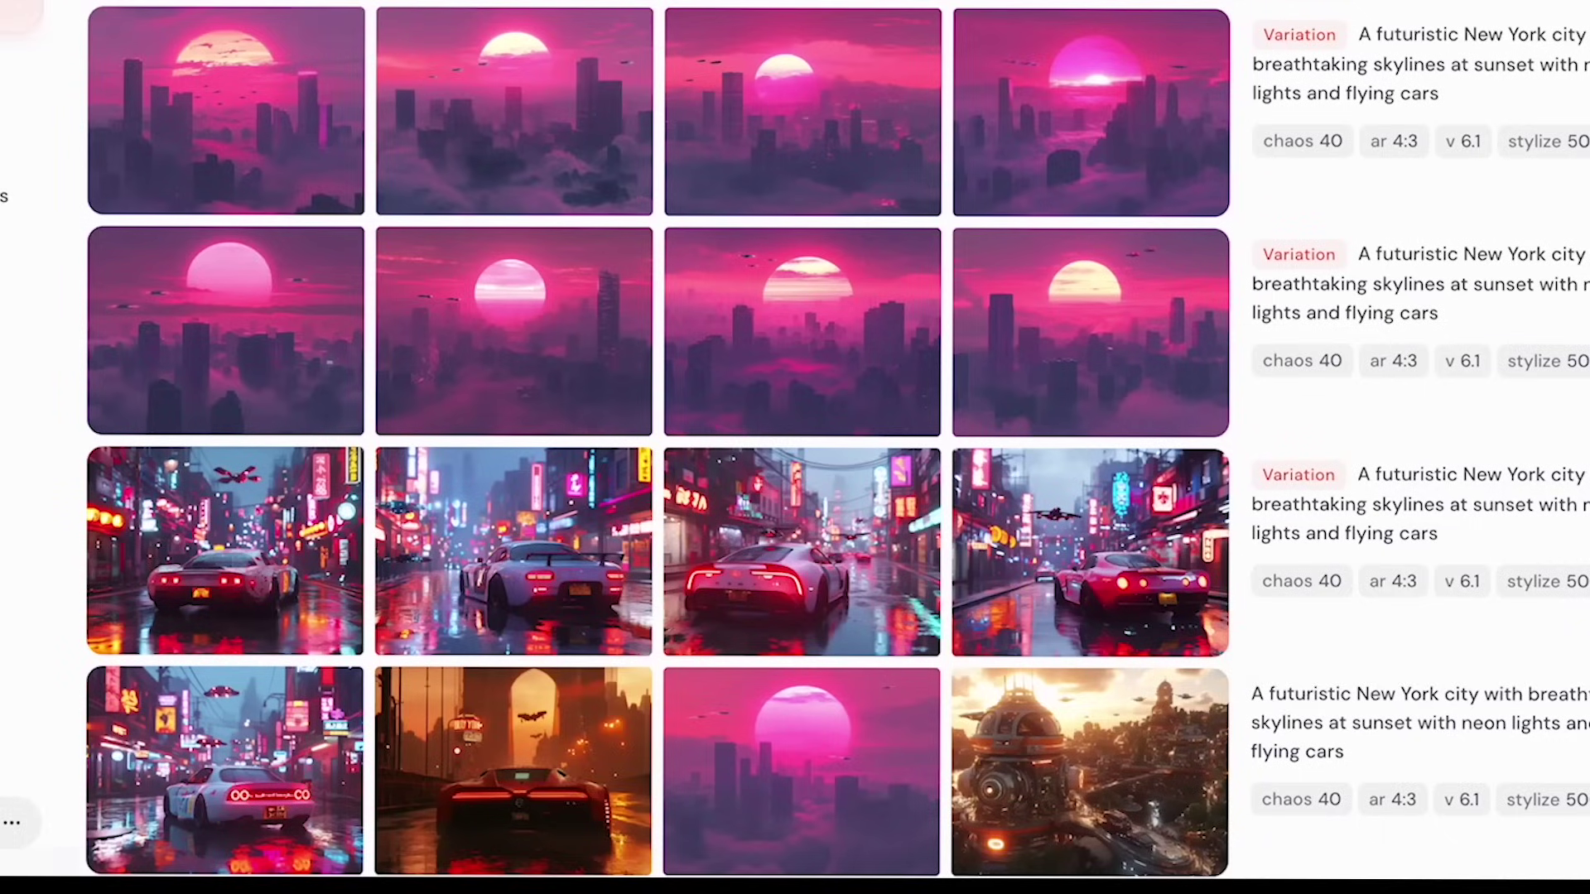
Generate four NBA player images and briefly enlarge the flaming Lakers number 17 one.
key(Return)
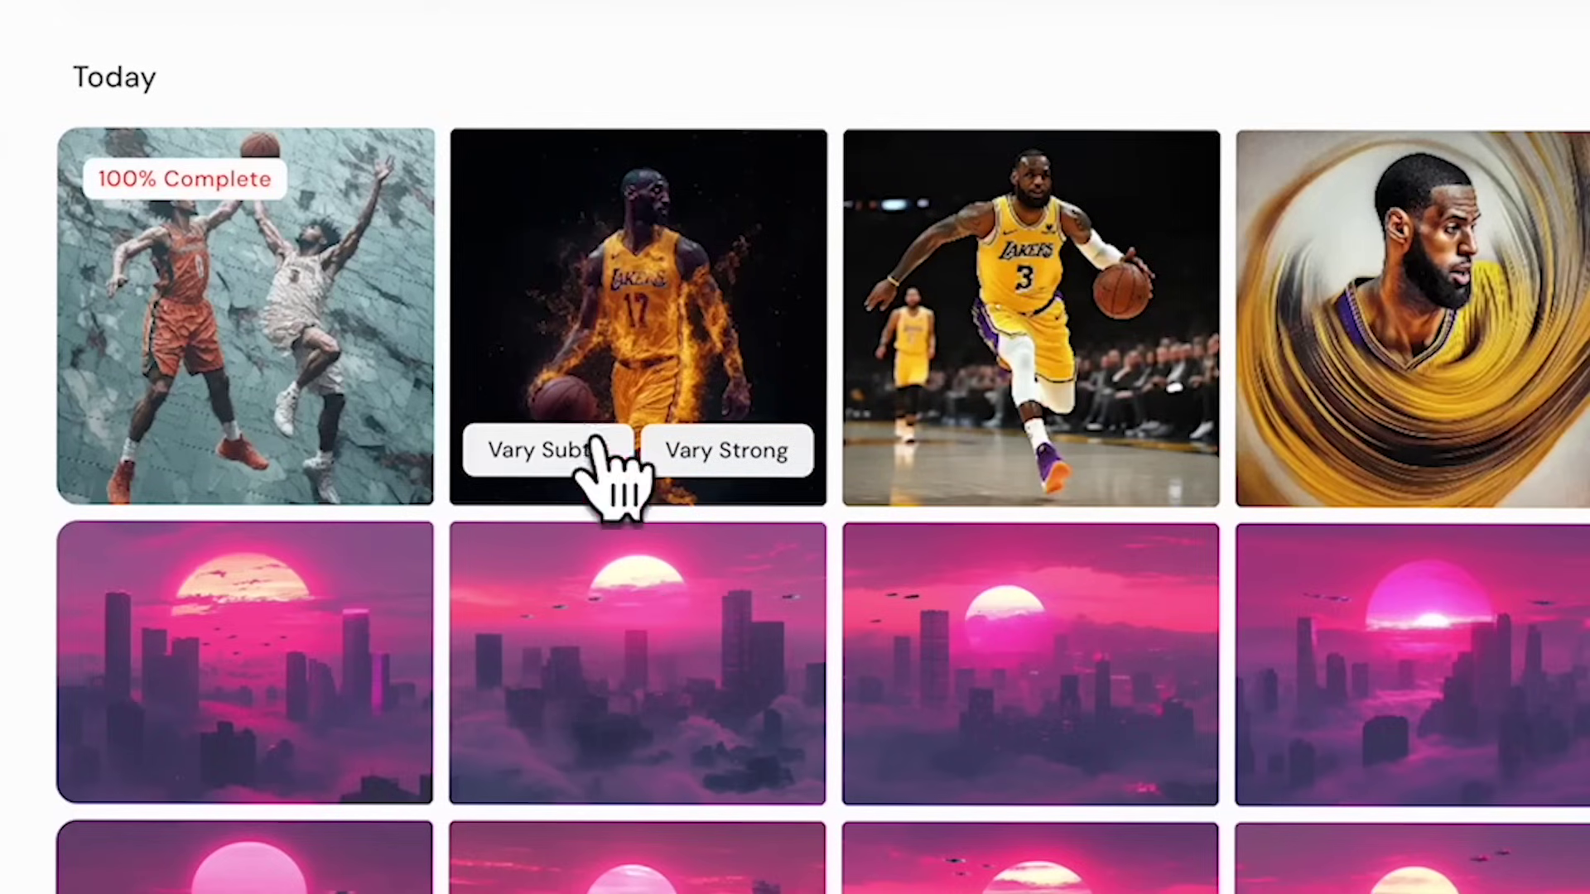
click(586, 330)
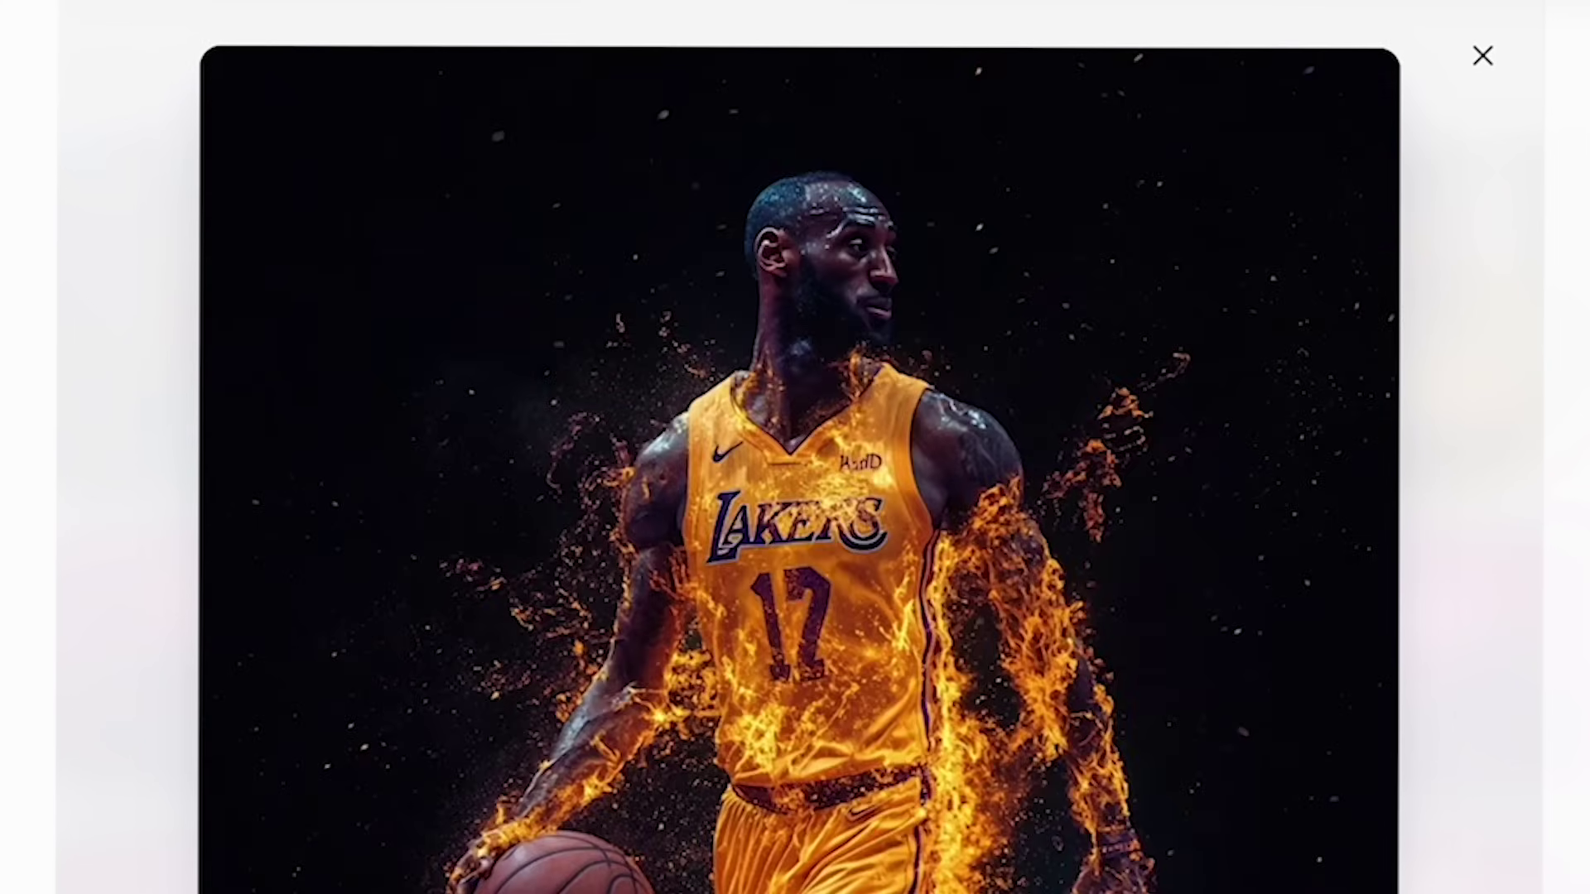
key(Escape)
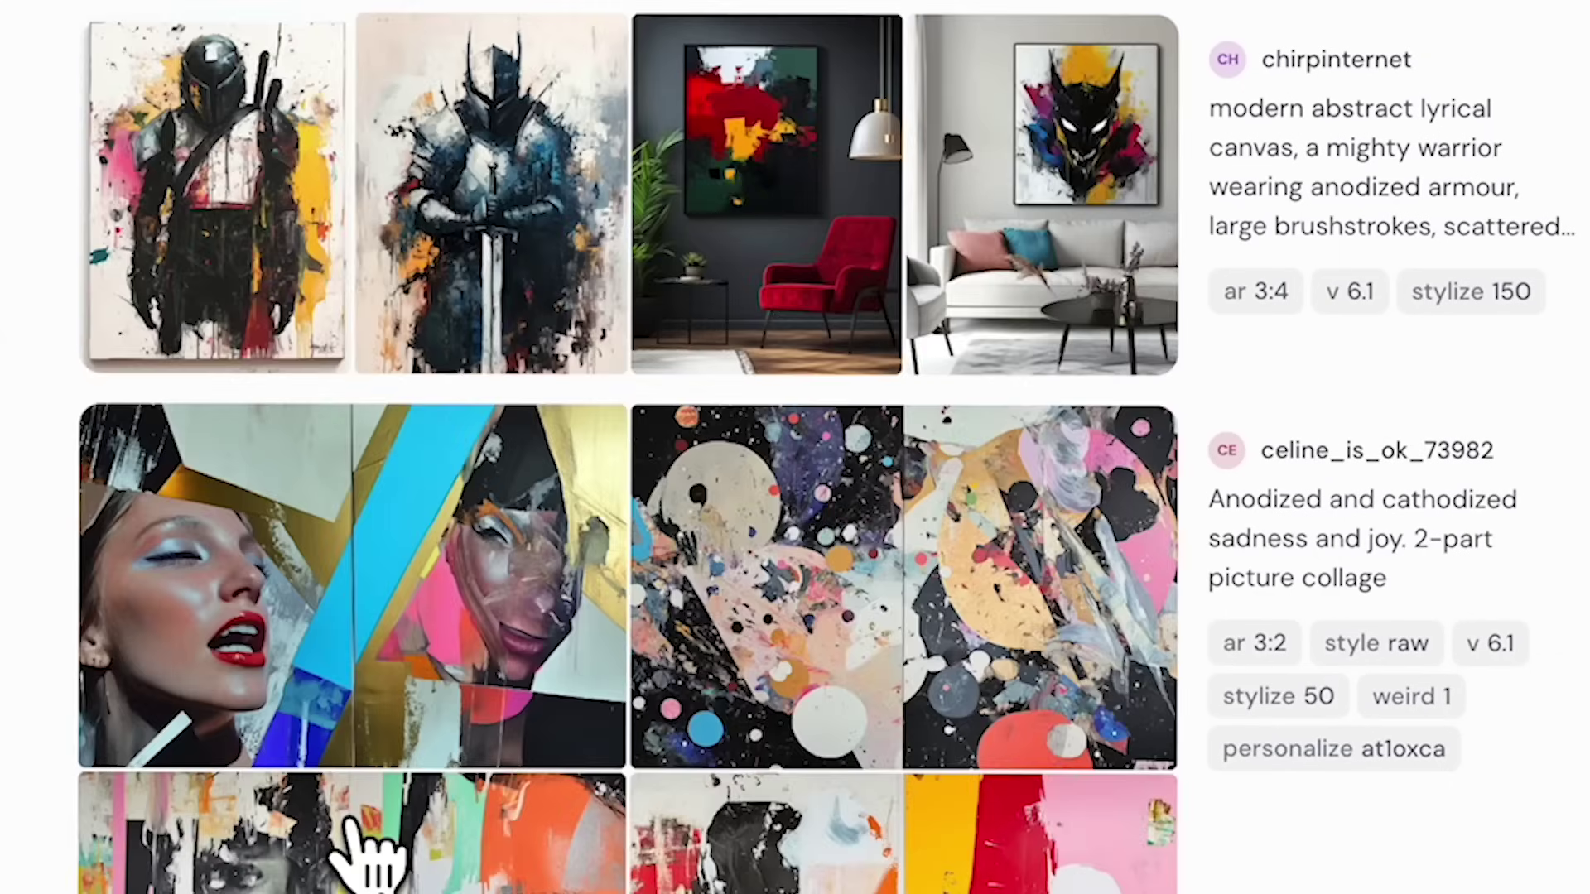
Browse the Explore feed and view the armoured knight painting enlarged.
scroll(365, 852, up, 4)
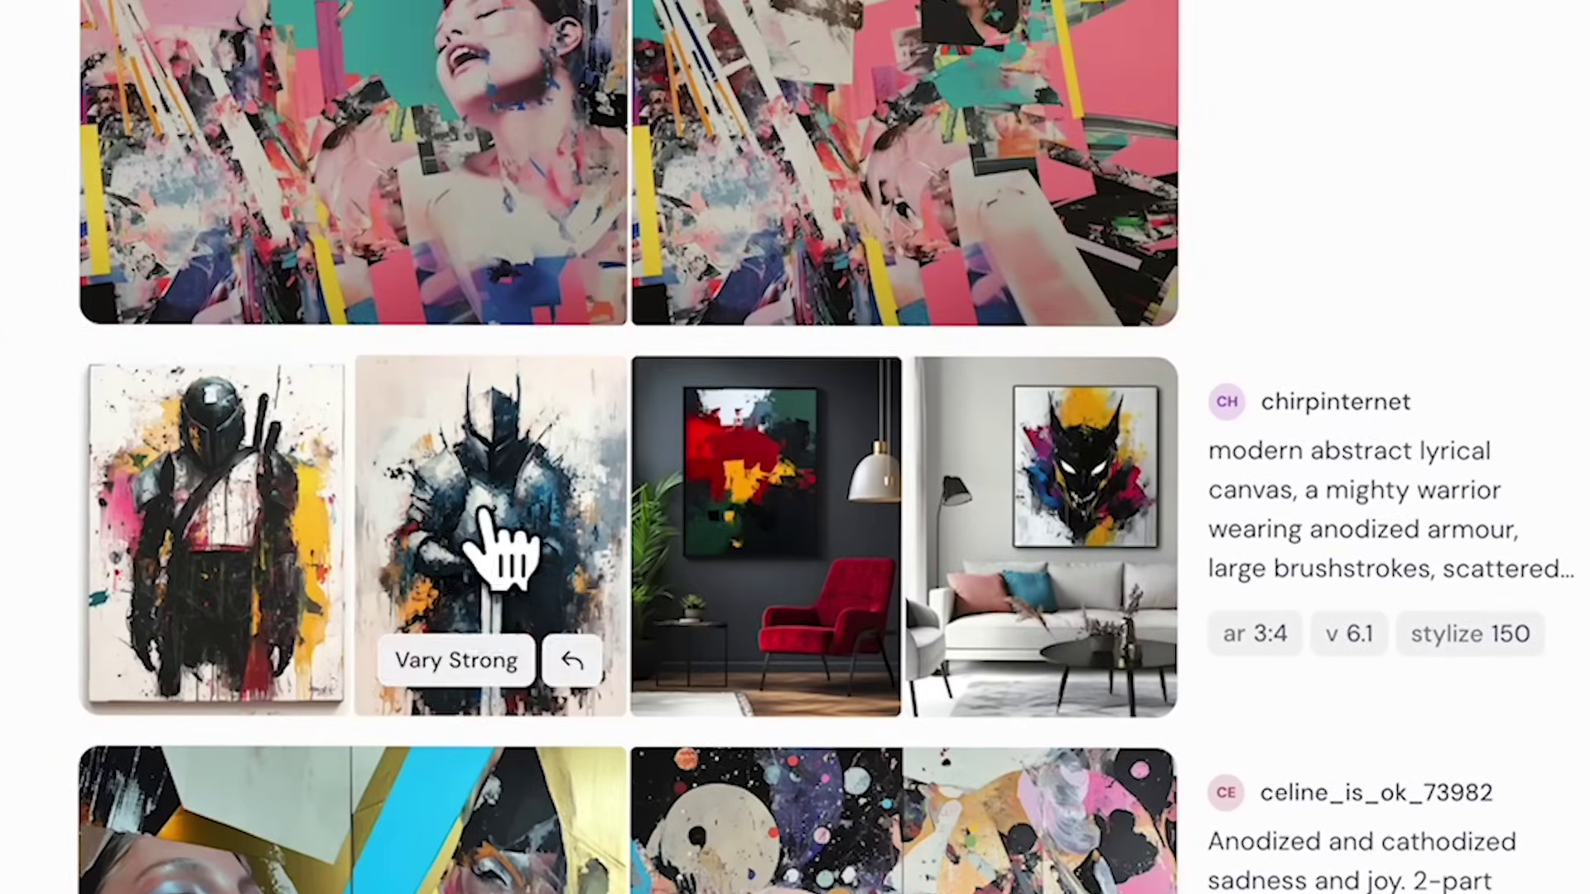
click(490, 497)
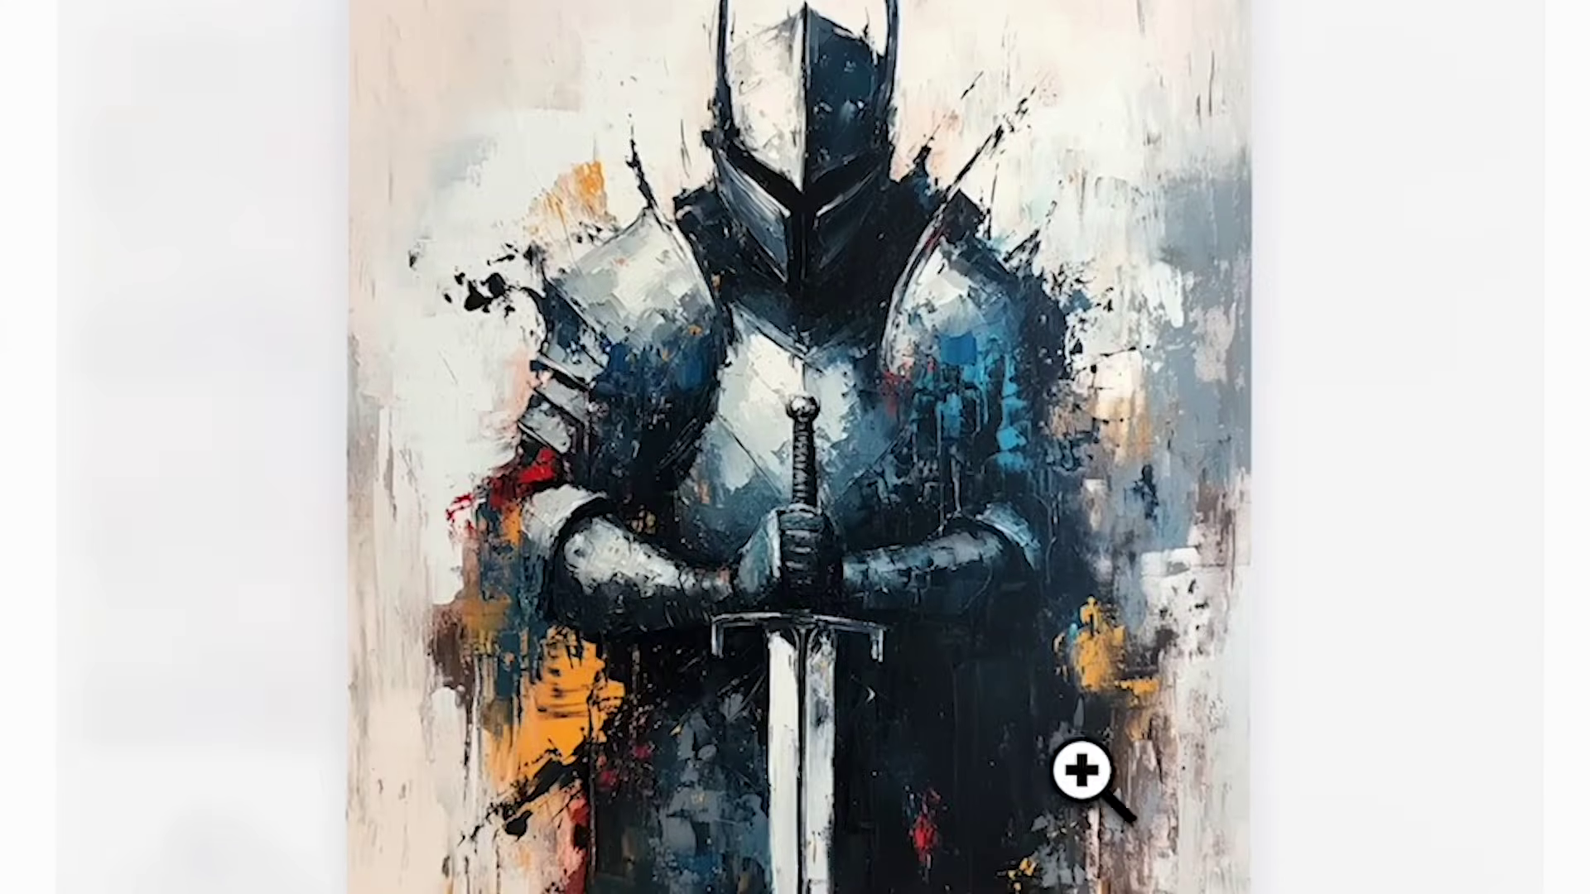
scroll(1034, 885, down, 3)
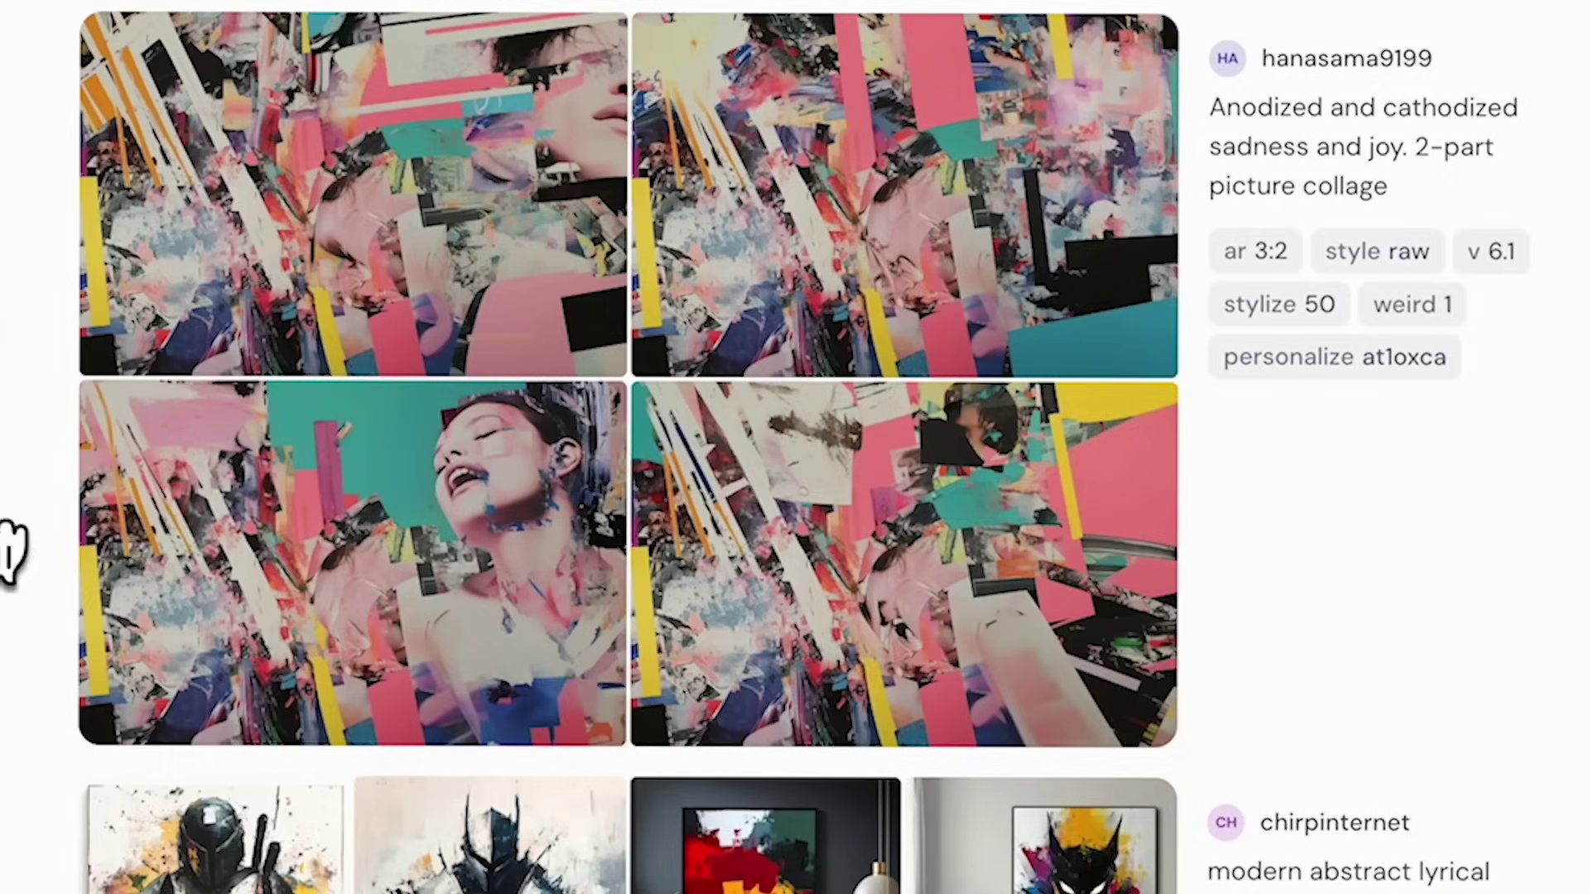
View the red-winged cross design, then open the Basic Plan subscription showing $8/$24/$48 plans.
scroll(8, 563, down, 15)
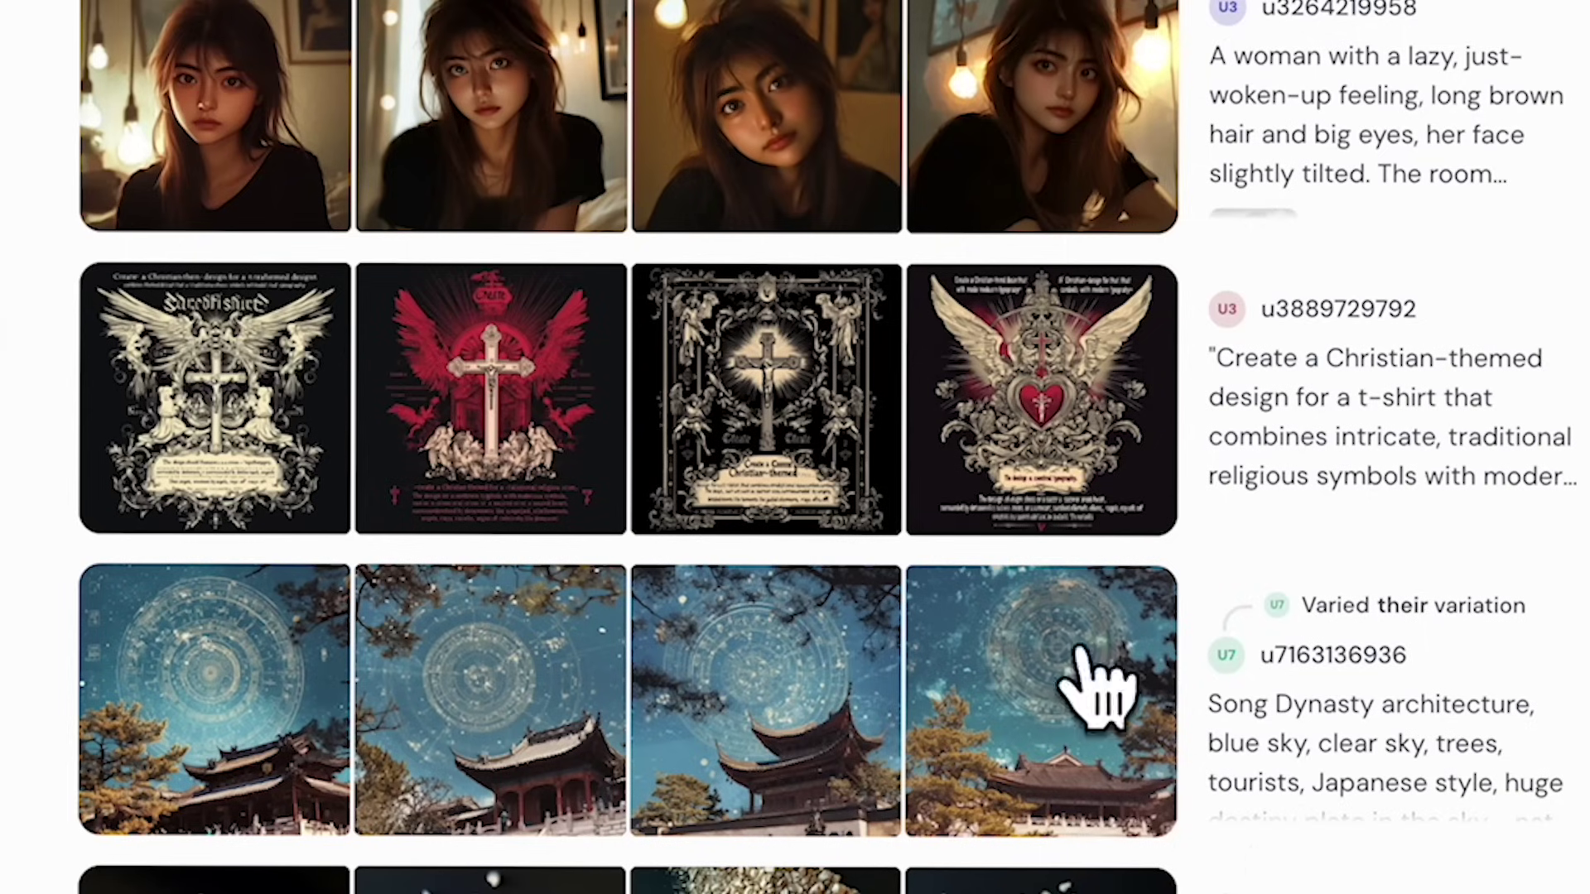
click(568, 433)
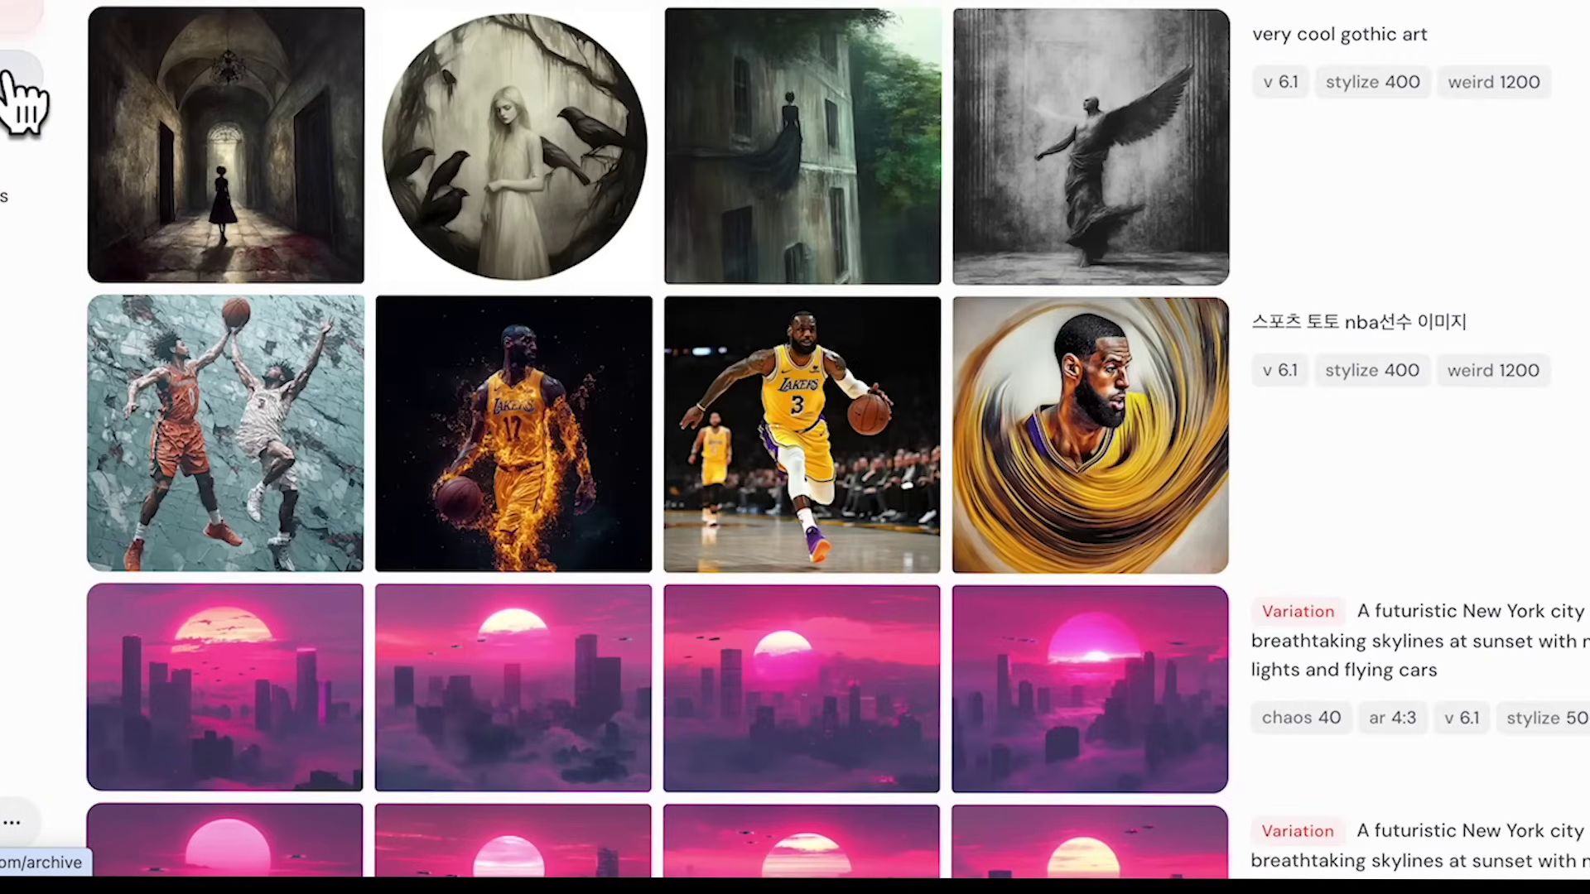
mouse_move(116, 240)
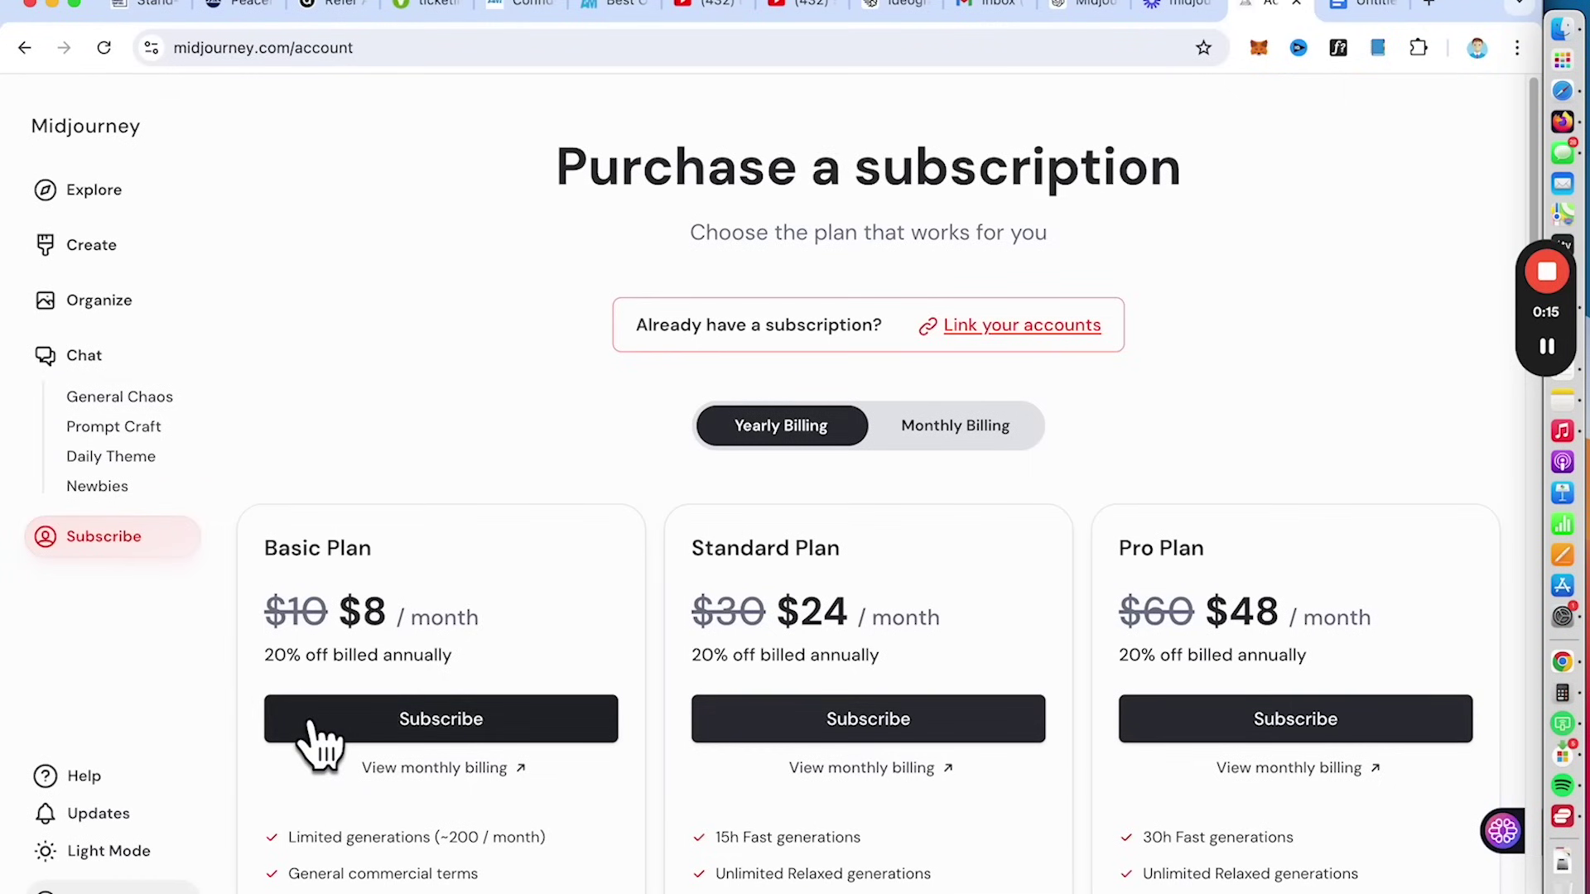
click(312, 718)
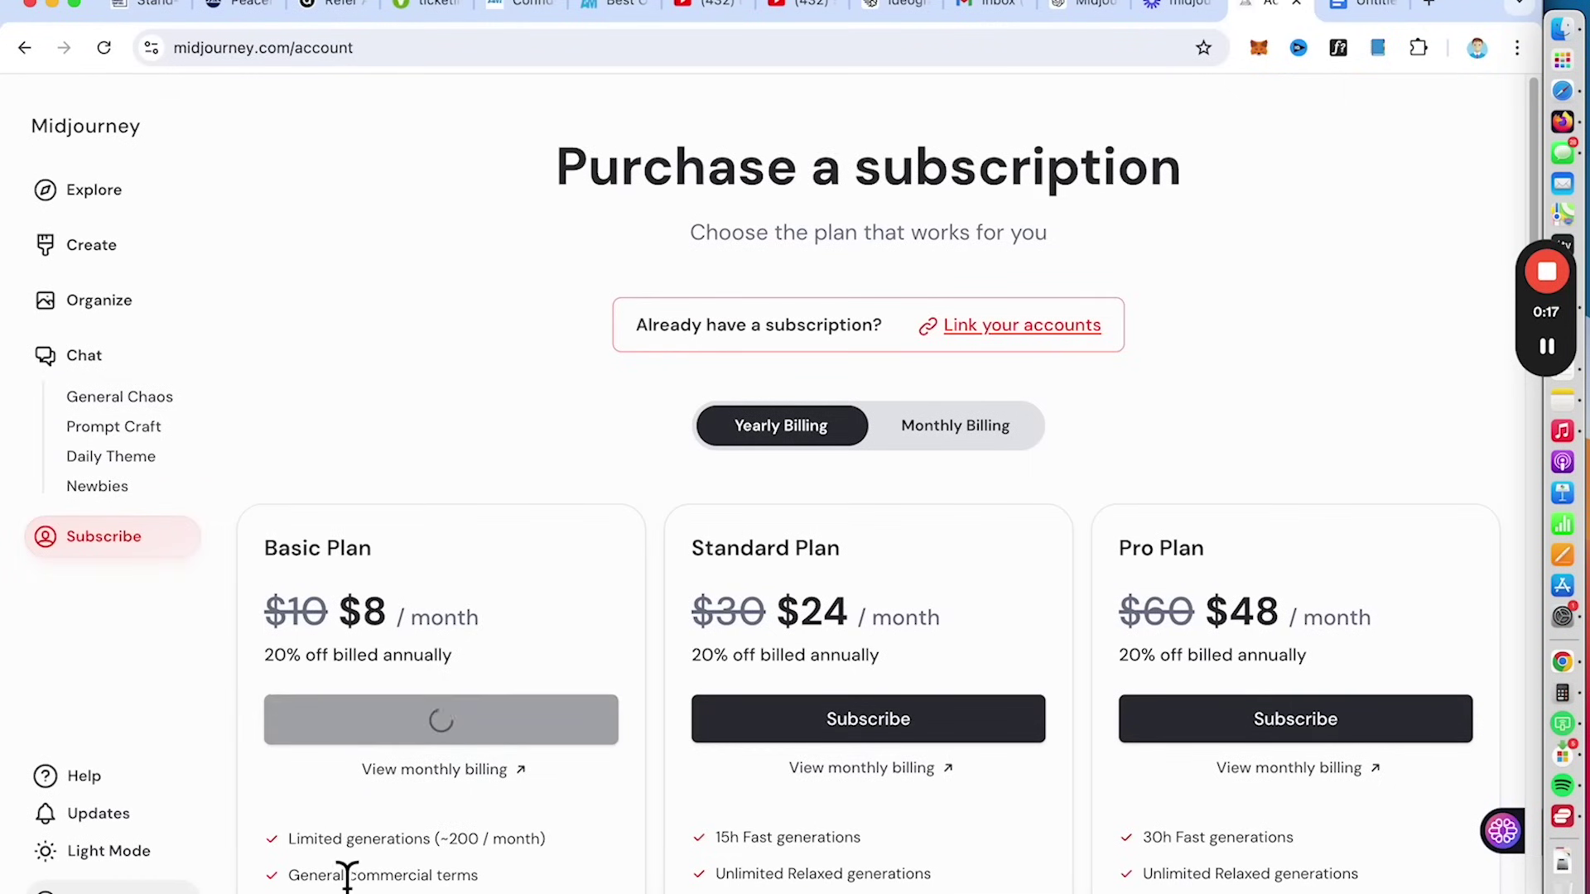